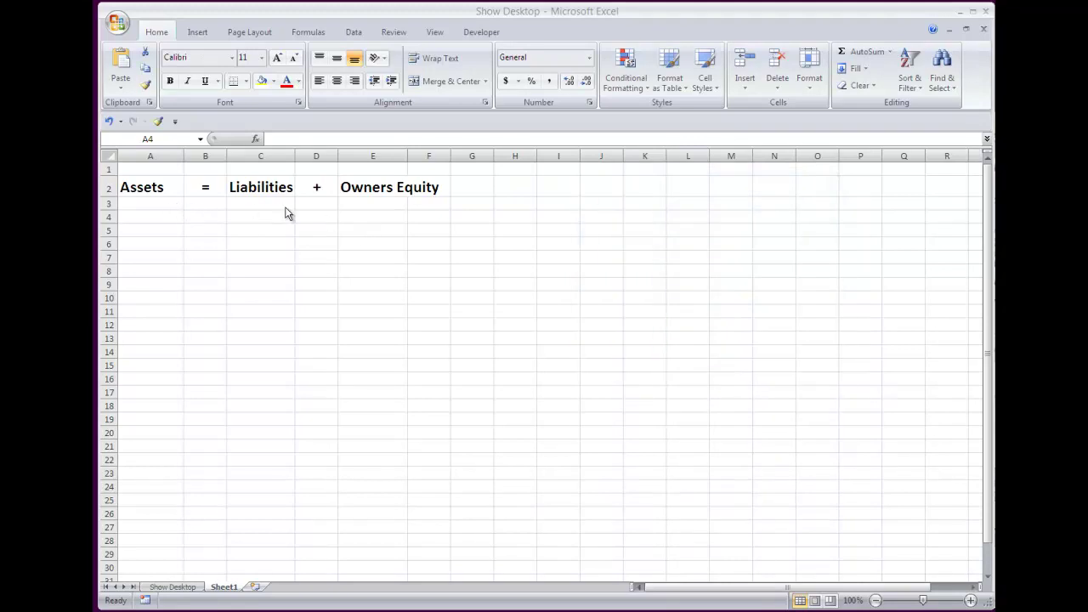
Step: Enter 10000 under Owners Equity in E4 and the matching 10000 under Assets in A4
left_click(369, 213)
type("100000")
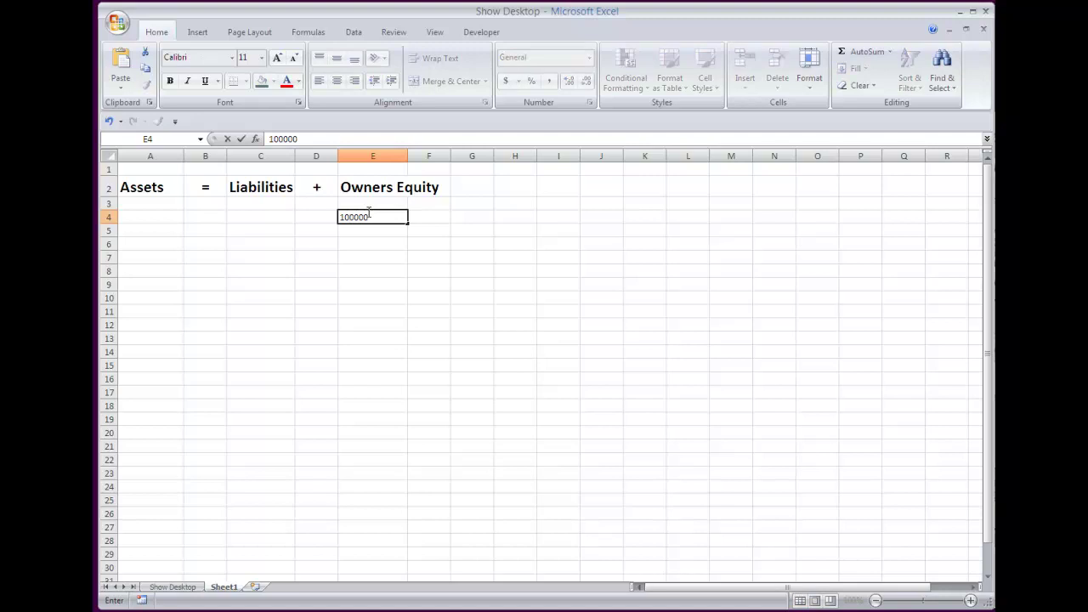
key("Return")
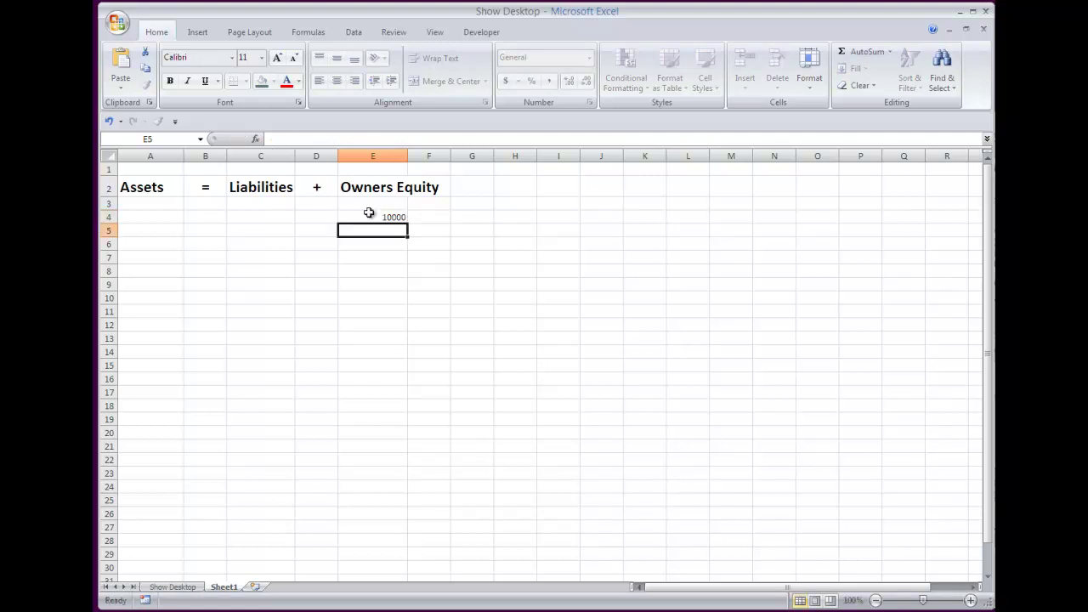
left_click(132, 216)
type("10000")
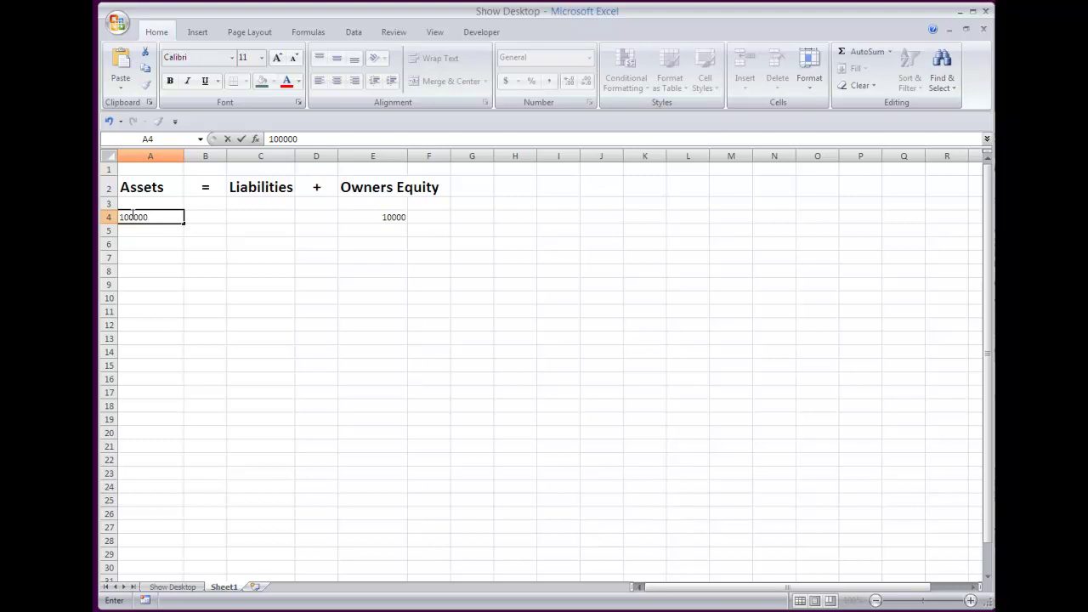
key("Return")
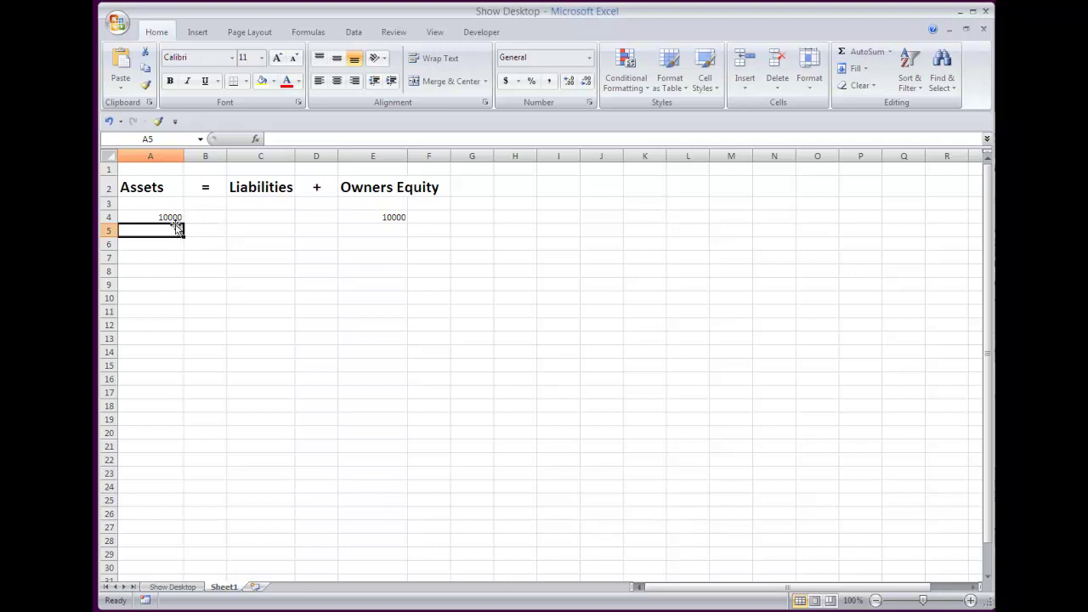
Step: Enter 2000 under Liabilities in C5 and the matching 2000 under Assets in A5
left_click(275, 234)
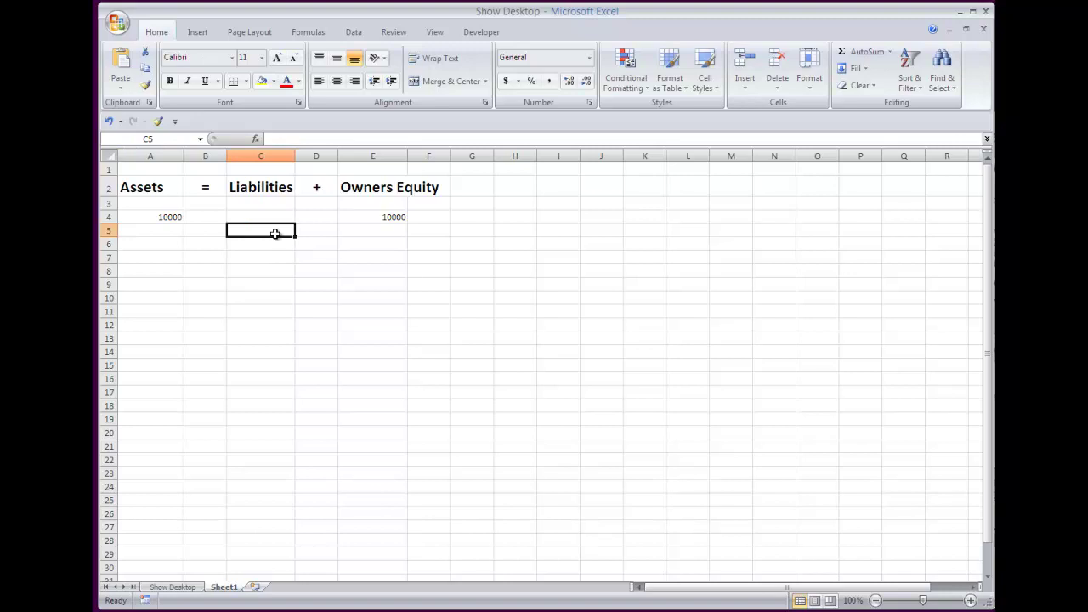
type("2000")
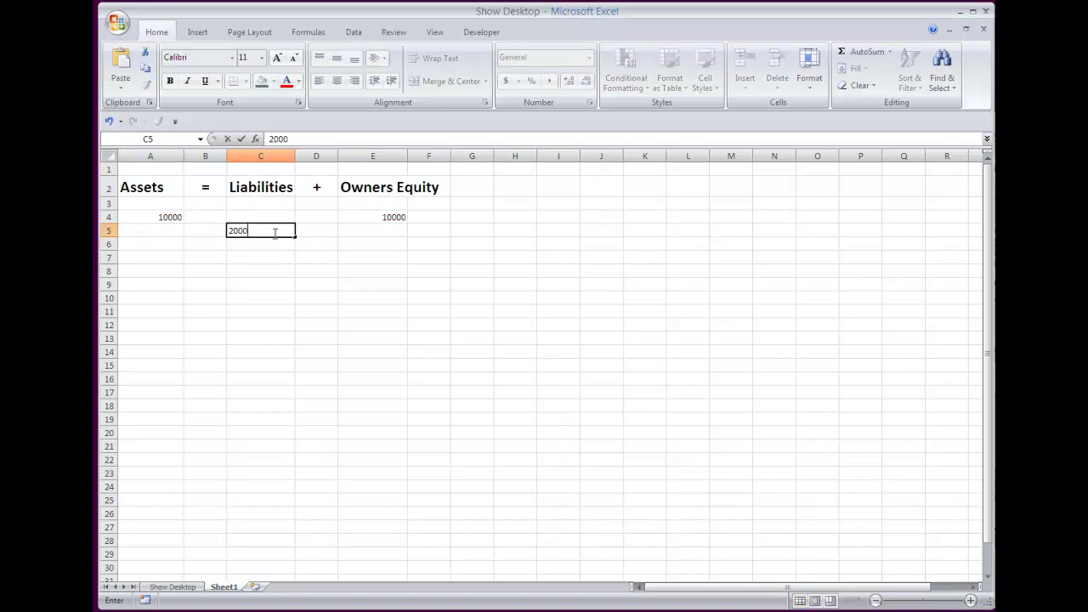
left_click(160, 235)
type("2000")
key("Return")
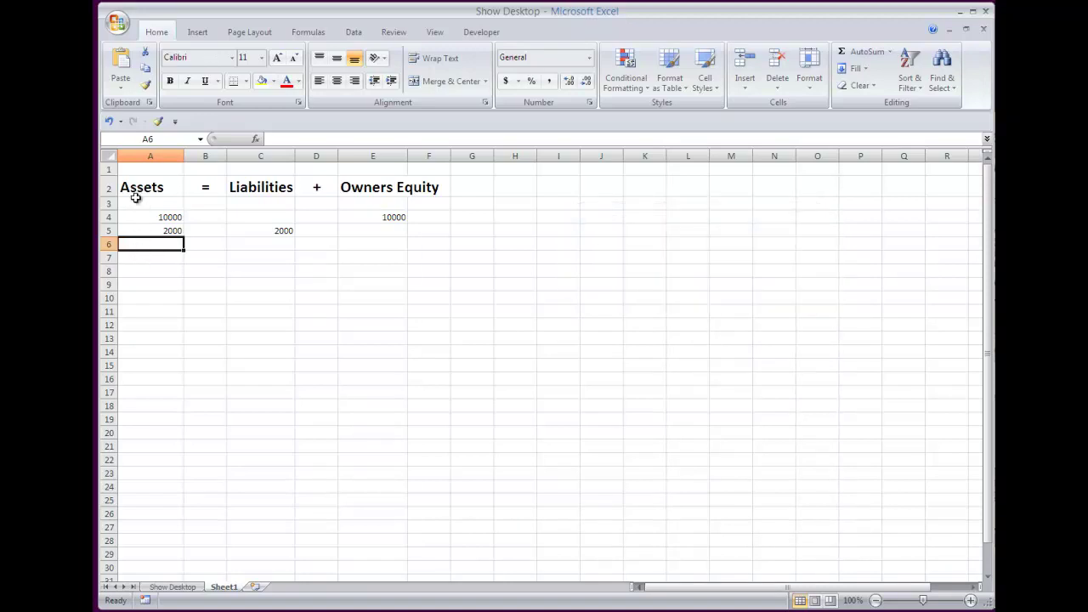
Step: Label row 7 with DR under Assets in A7 and CR under Liabilities and Owners Equity in C7 and E7
left_click(152, 255)
type("DR")
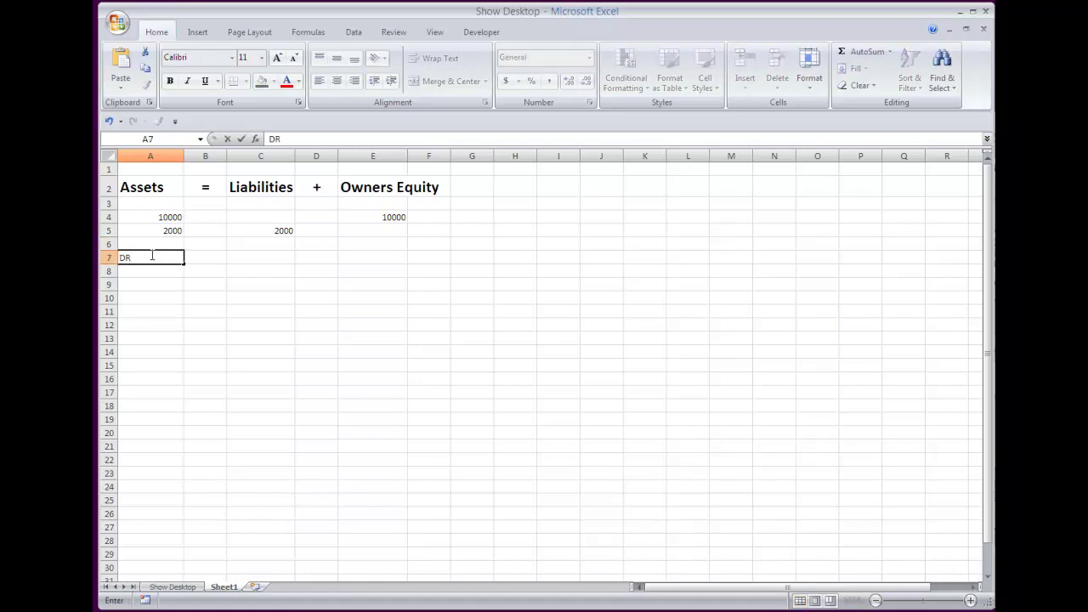
key("Return")
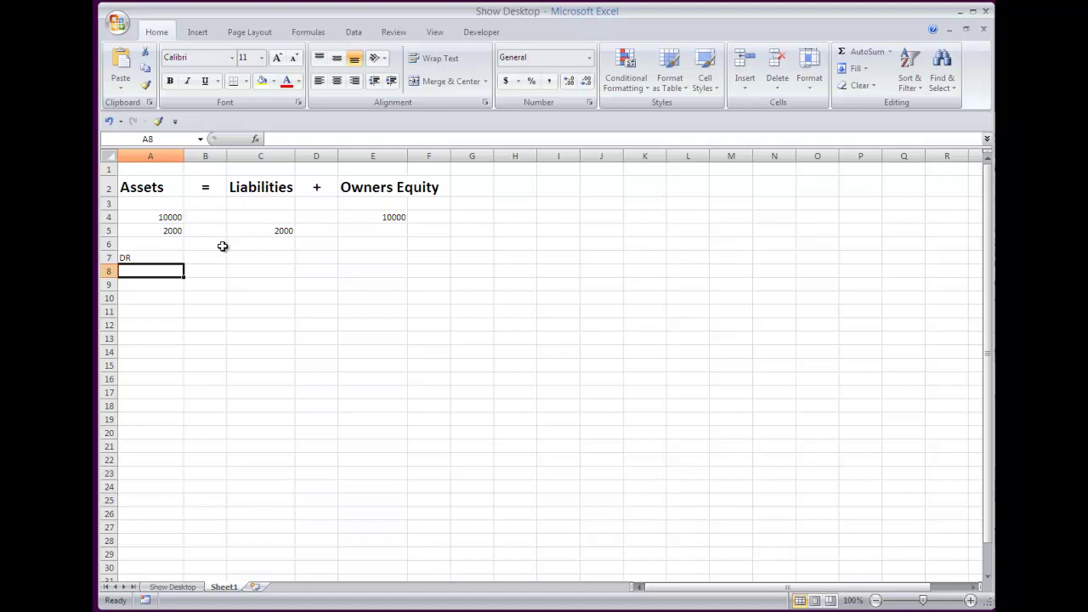
left_click(274, 262)
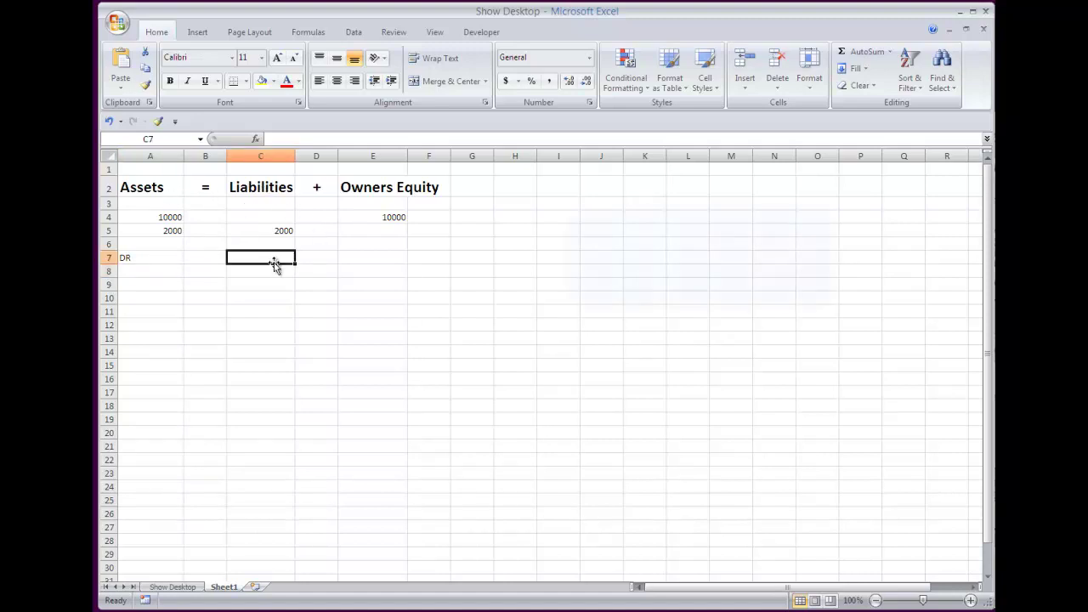
type("CR")
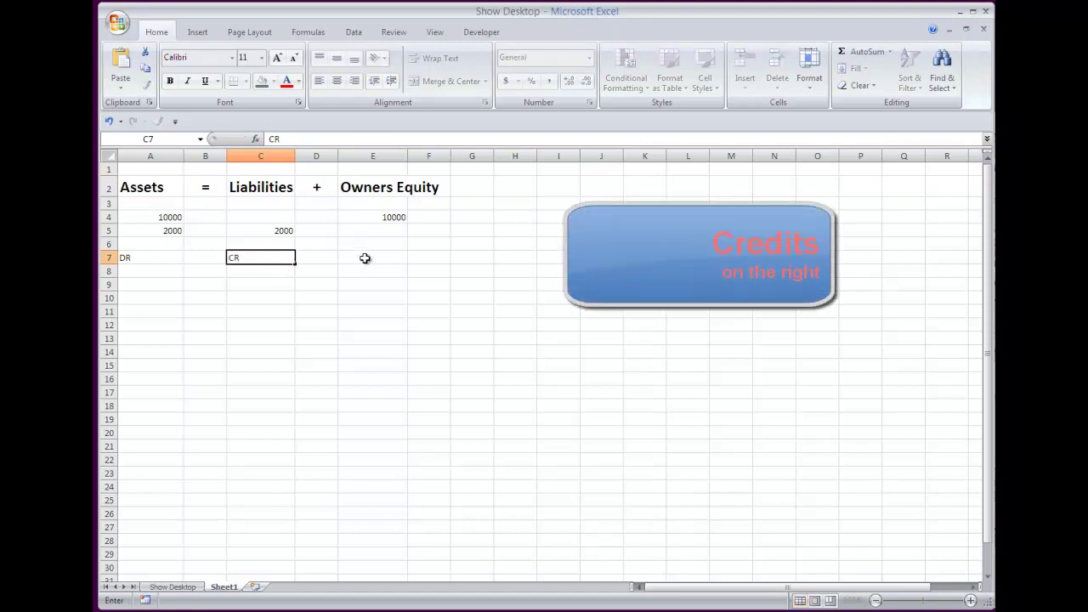
left_click(364, 258)
type("C")
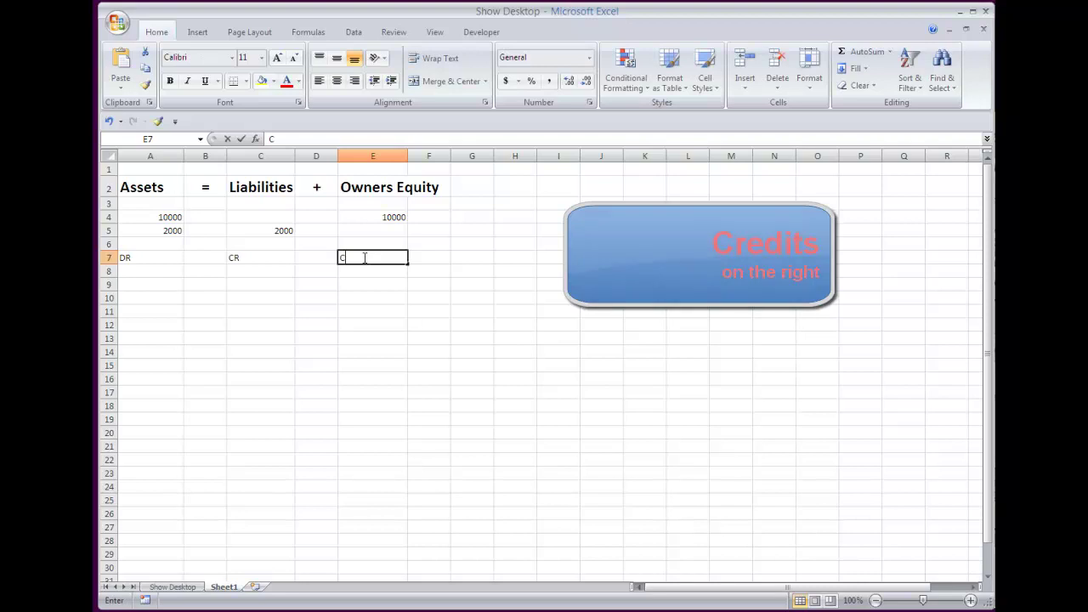
type("R")
left_click(363, 283)
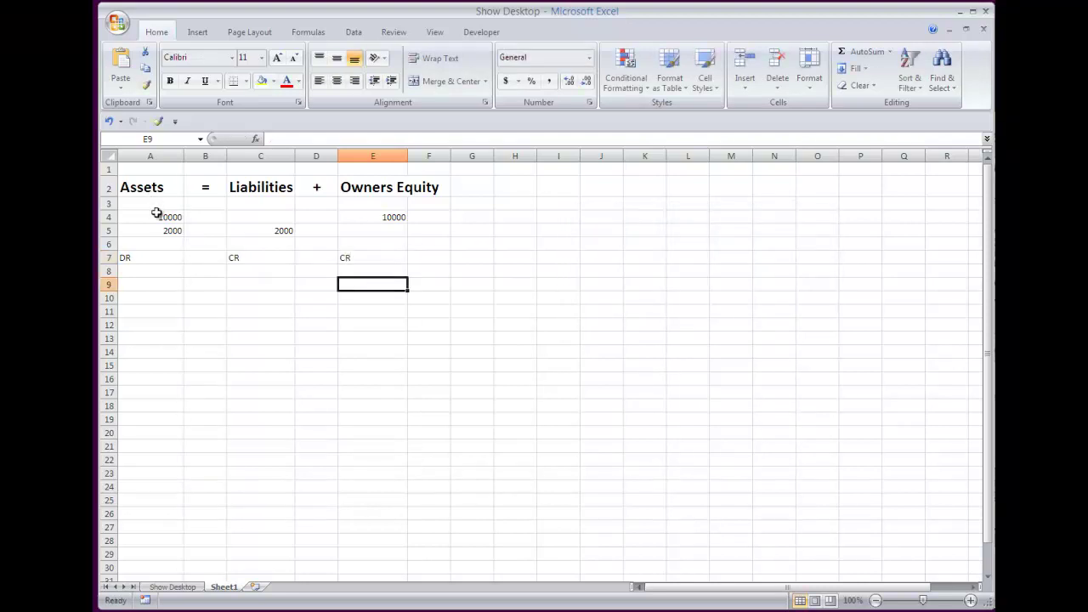
Step: Begin the first journal entry with DR Asset in A12 and its debit amount 10000 in C12
left_click(146, 322)
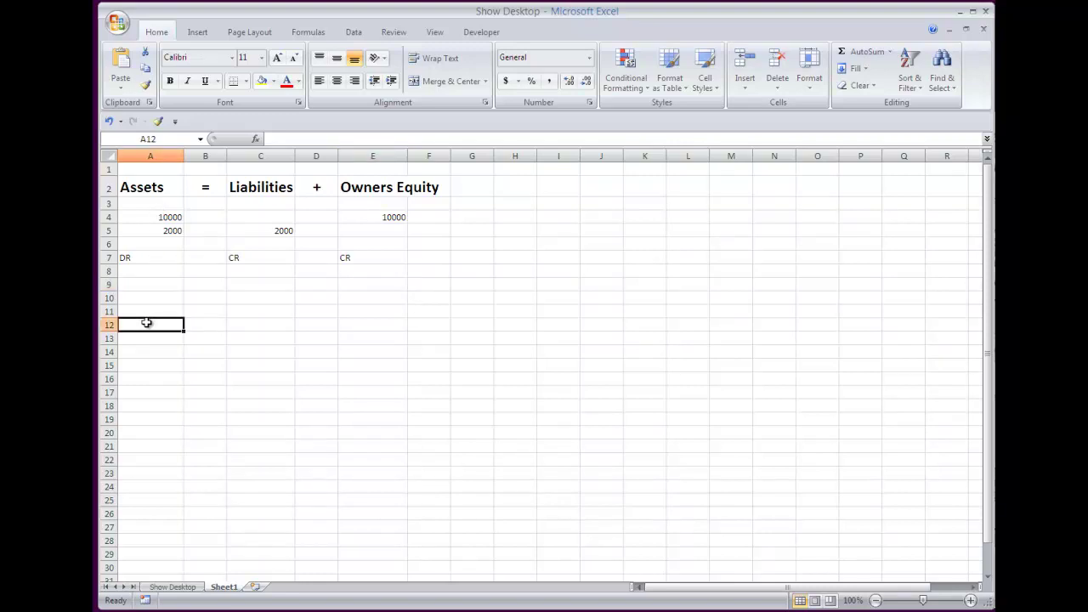
type("D")
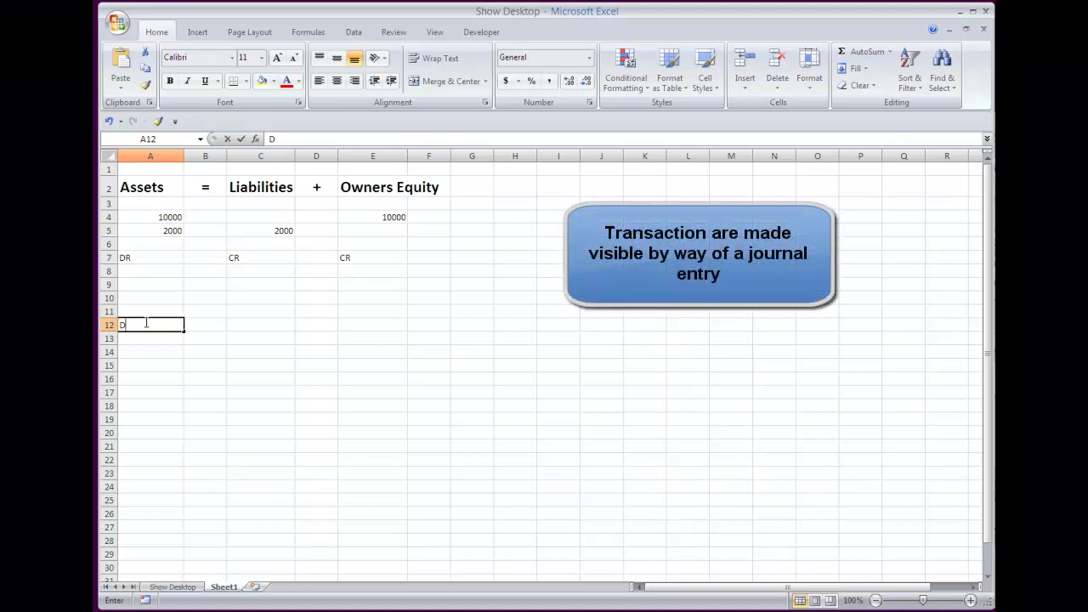
type("R Asset")
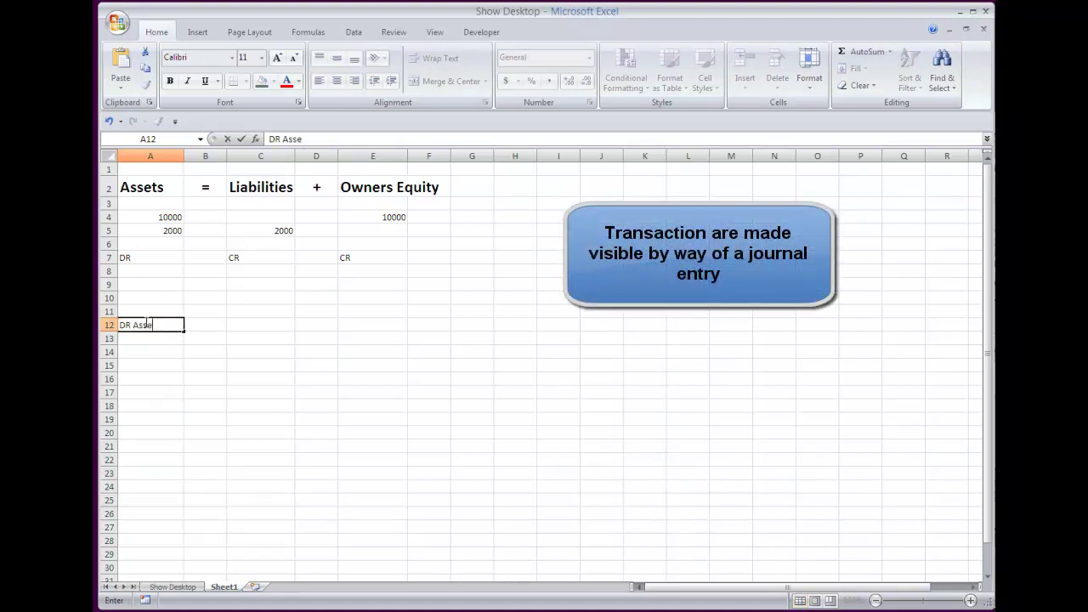
left_click(260, 325)
type("10000")
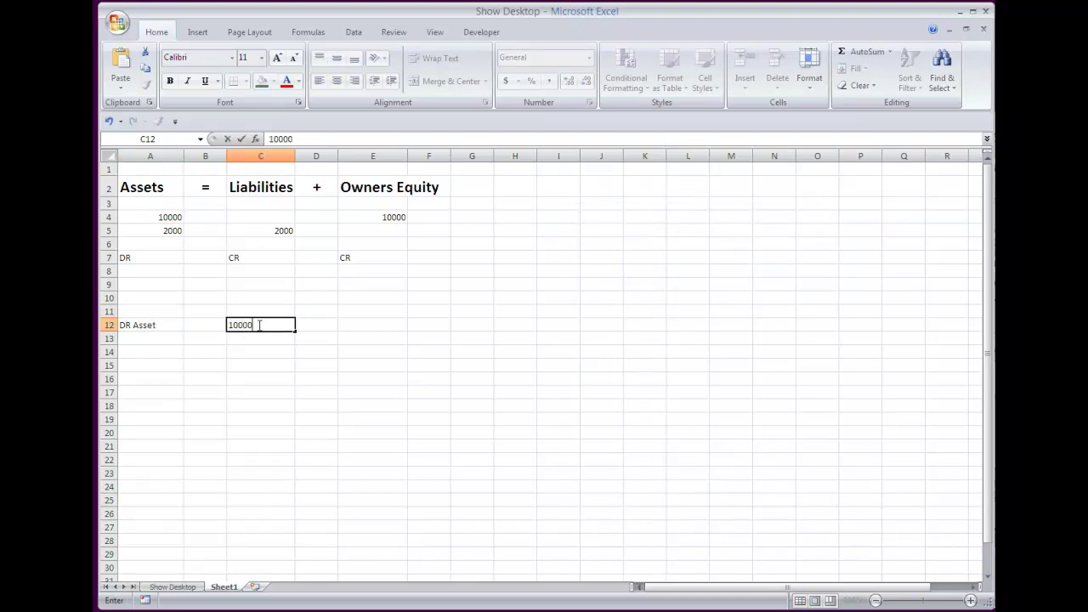
key("Return")
key("Down")
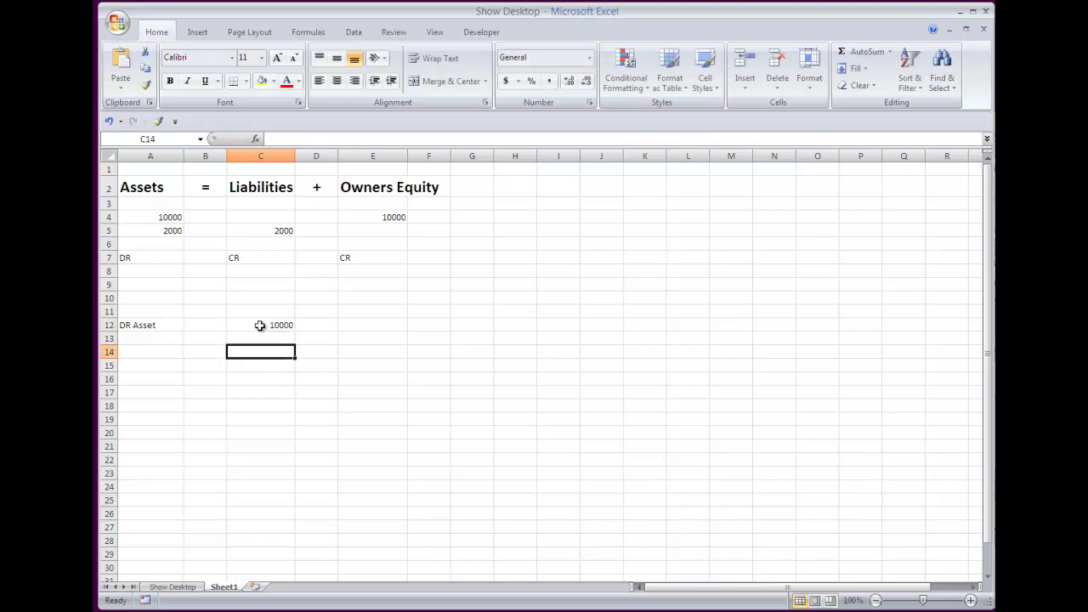
Step: Enter the indented credit line label CR Owners Equity in A13, below the DR Asset line
key("Left")
key("Left")
key("Up")
type("CR")
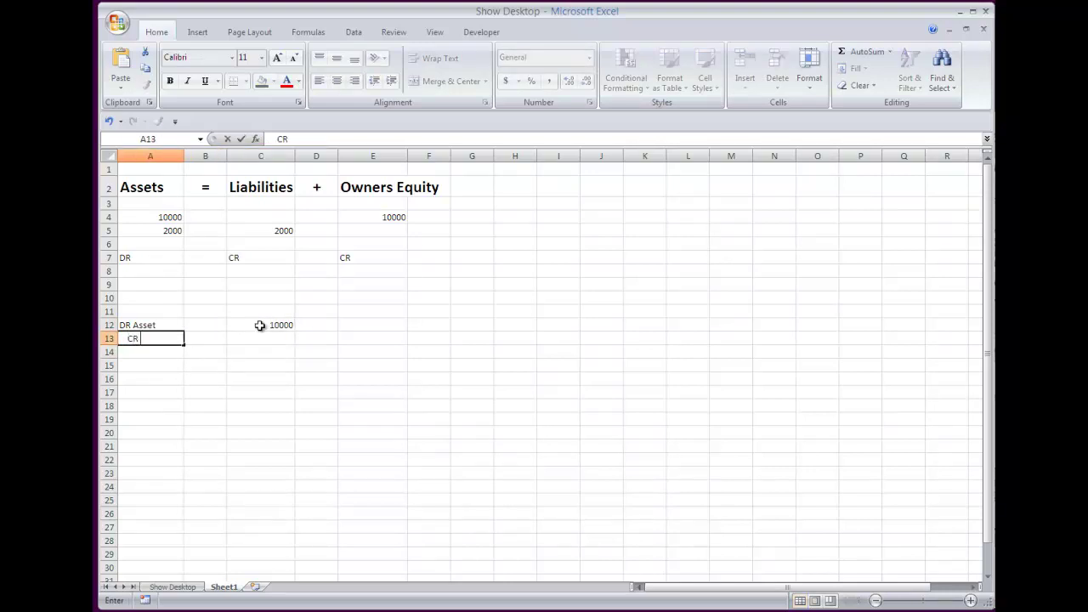
type(" Owners Equity")
key("Tab")
Step: Enter the credit amount 10000 for the CR Owners Equity line in D13
key("Tab")
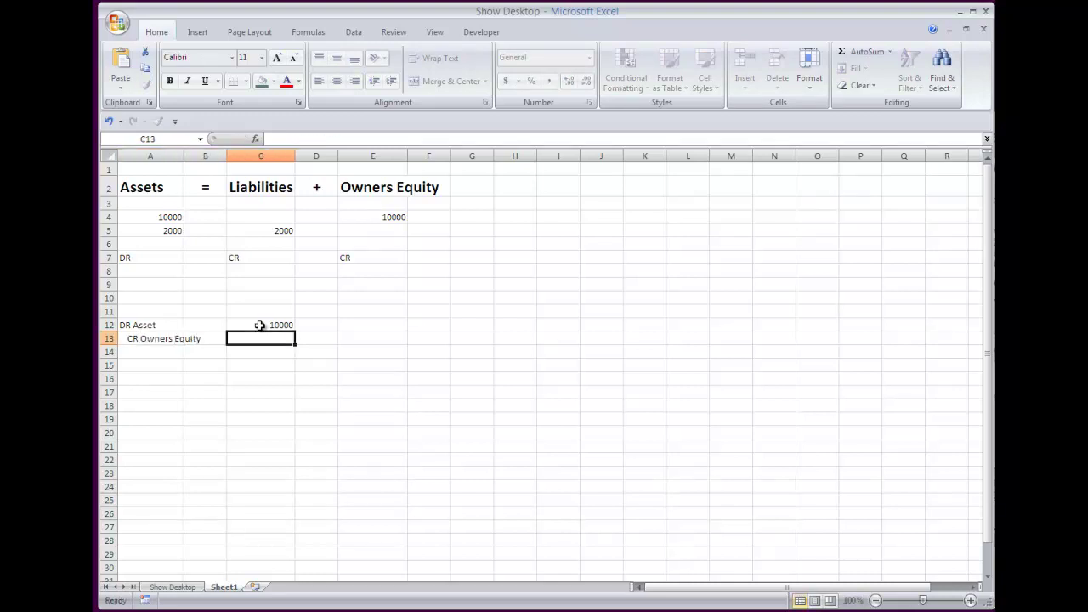
key("Tab")
key("Tab")
key("Down")
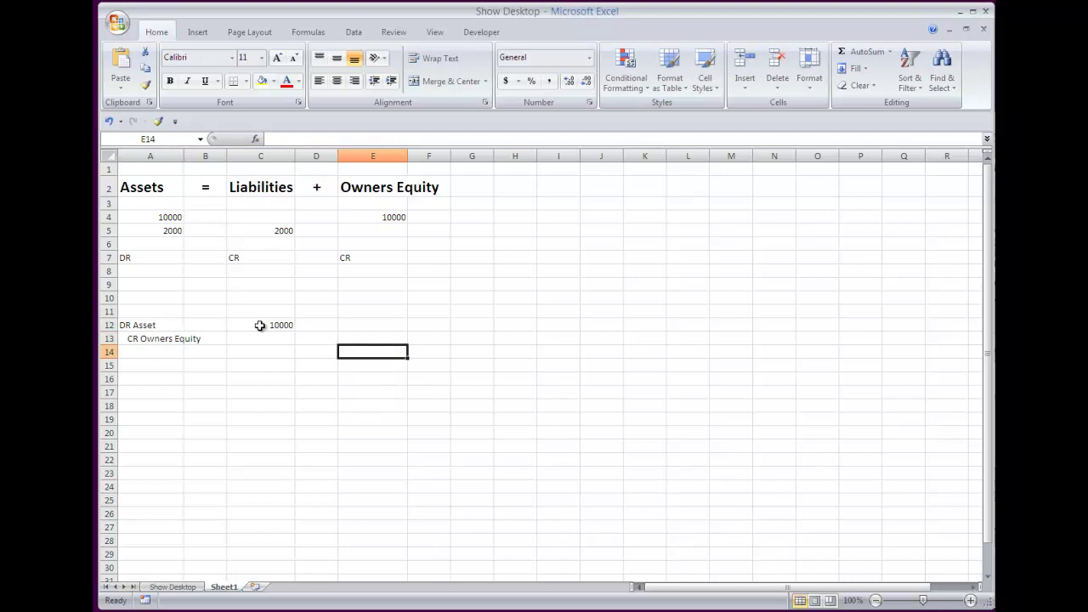
key("Left")
key("Up")
type("10000")
key("Return")
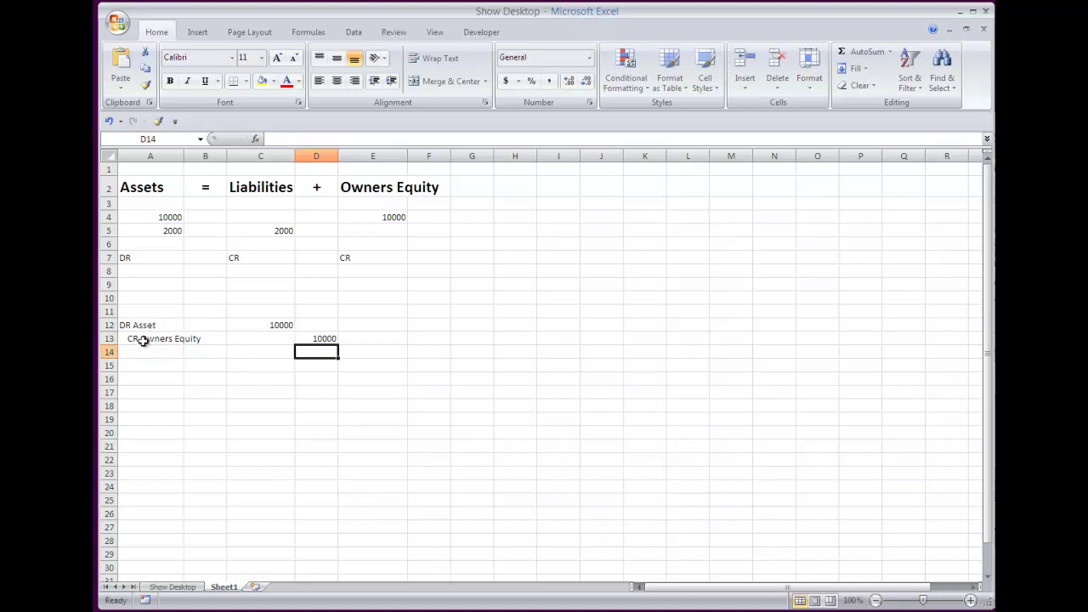
Step: Begin the second journal entry with DR Asset in A16 and its debit amount 2000 in C16
left_click(144, 384)
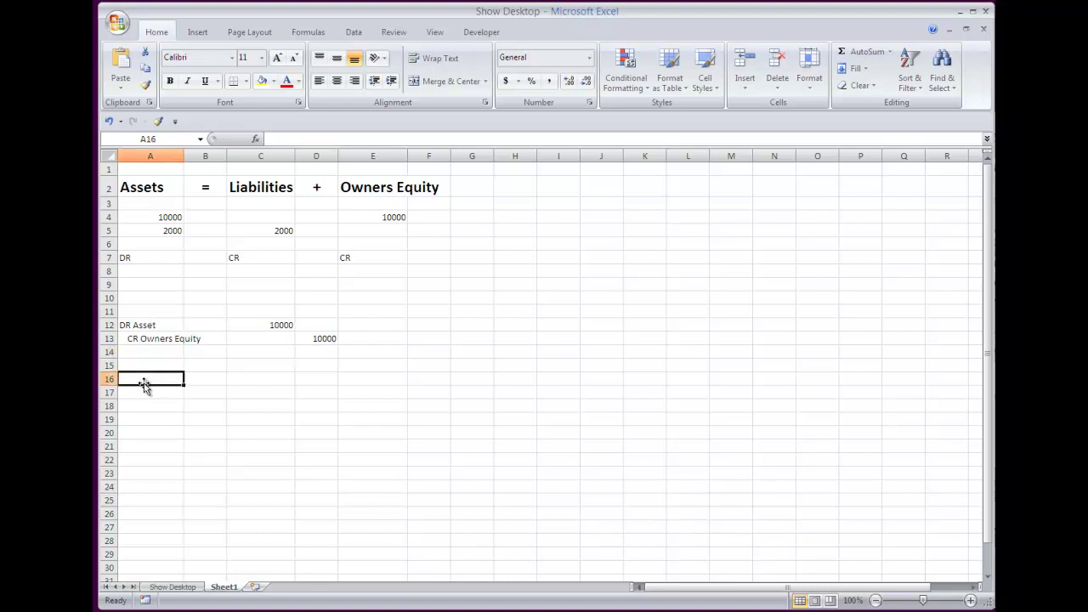
type("DR Asset")
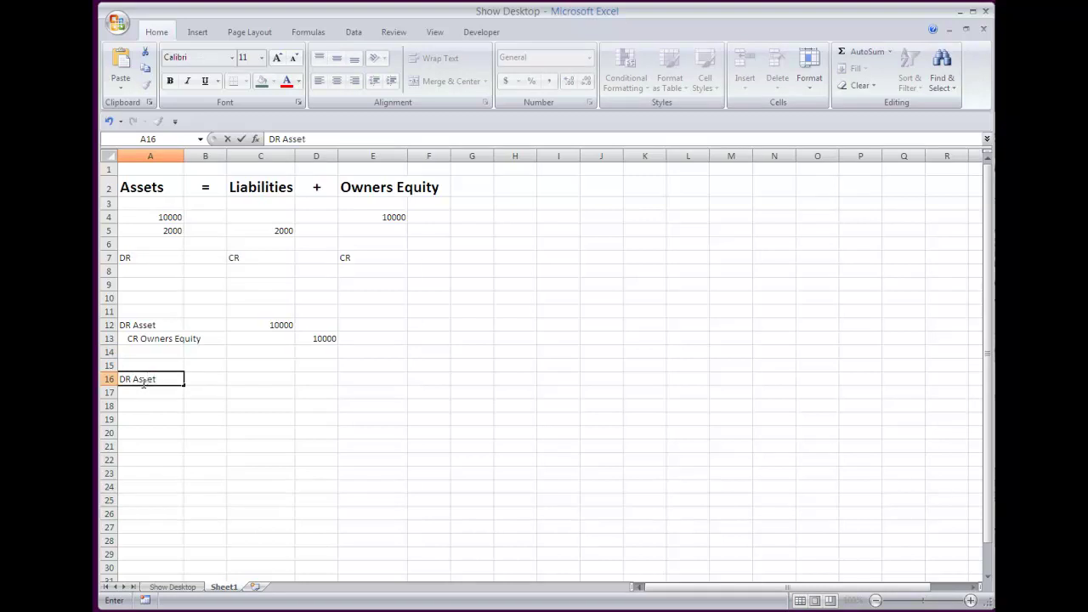
left_click(253, 381)
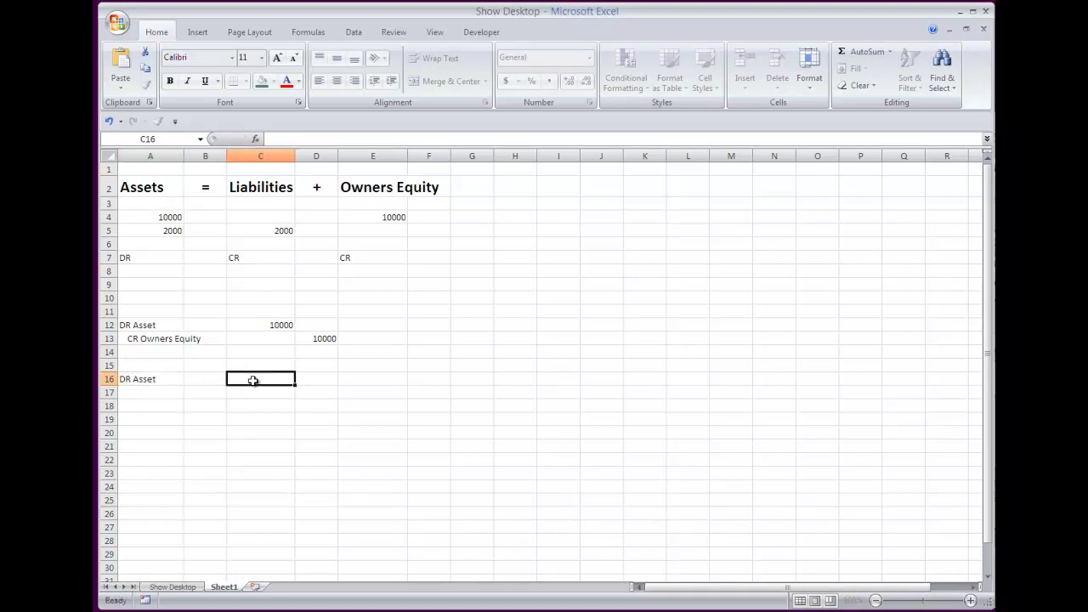
type("2000")
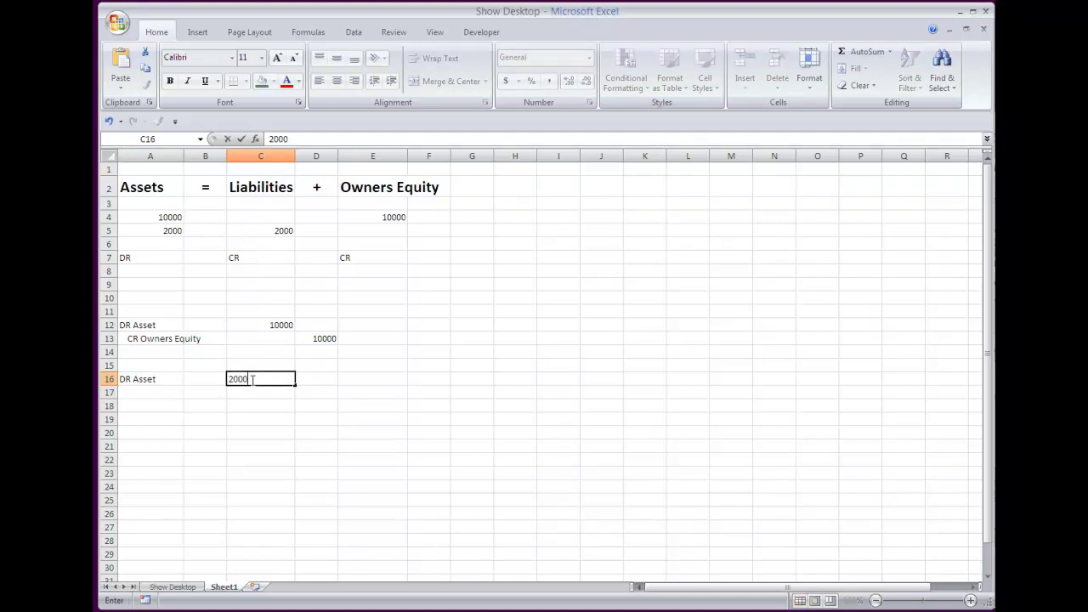
Step: Complete the second journal entry with an indented CR Liability in A17 and the credit amount 2000 in D17
left_click(159, 390)
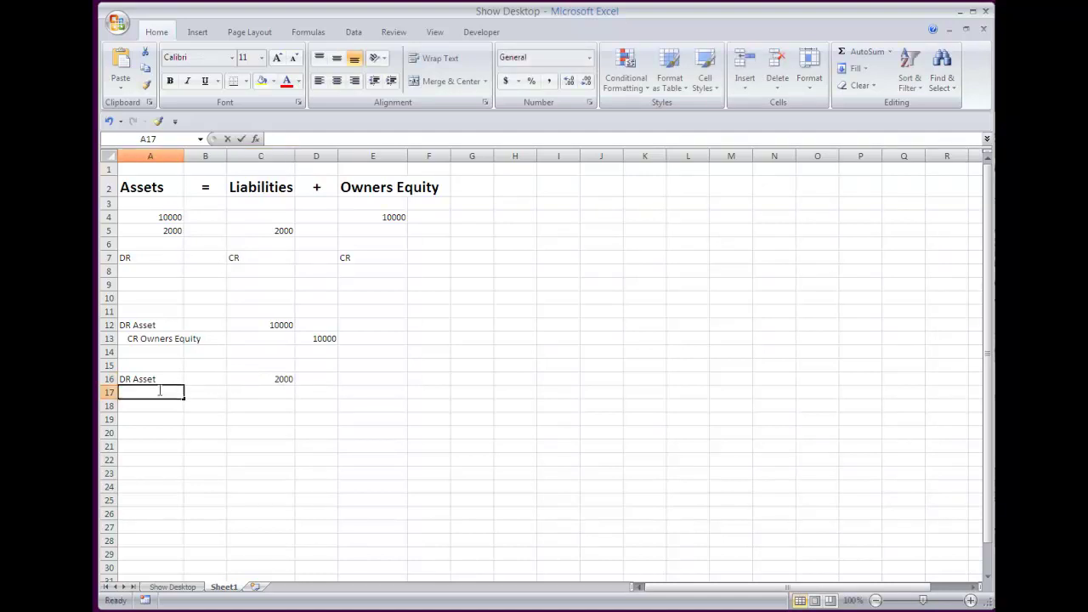
type("C")
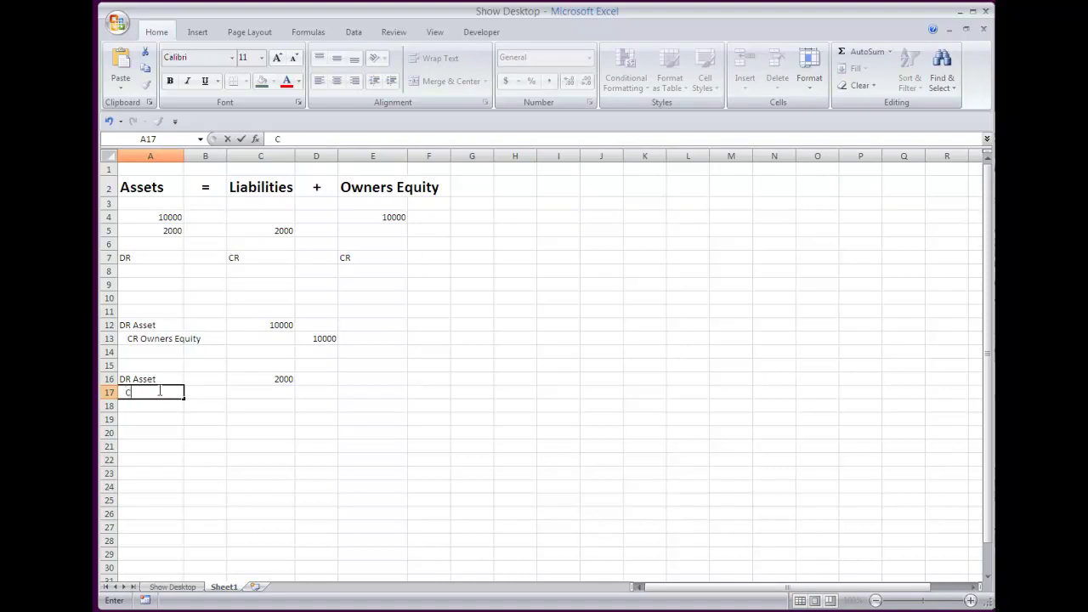
type("R Liability")
left_click(330, 391)
type("2000")
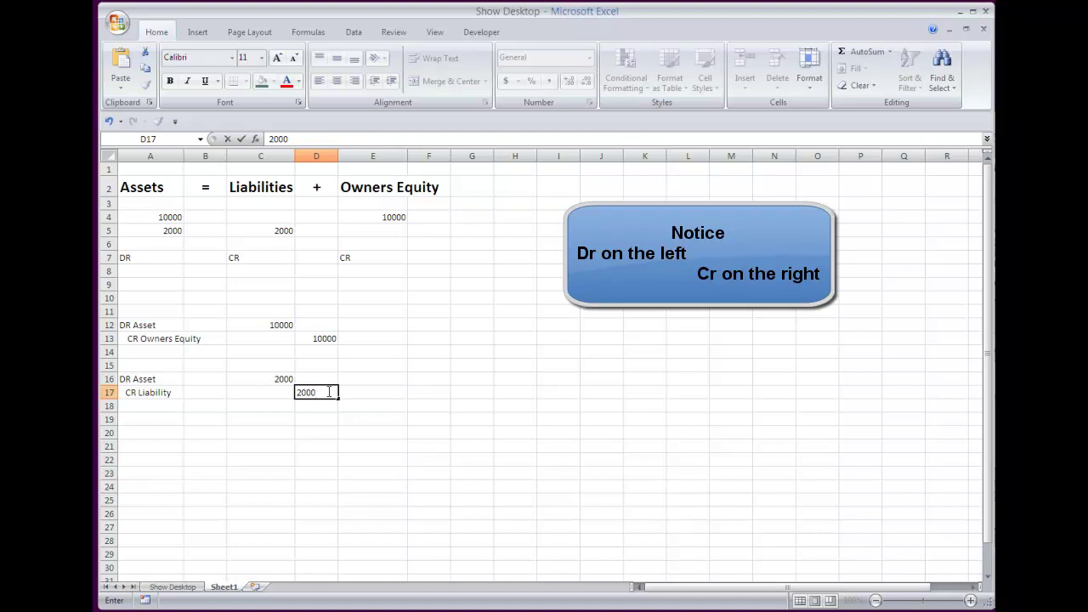
key("Return")
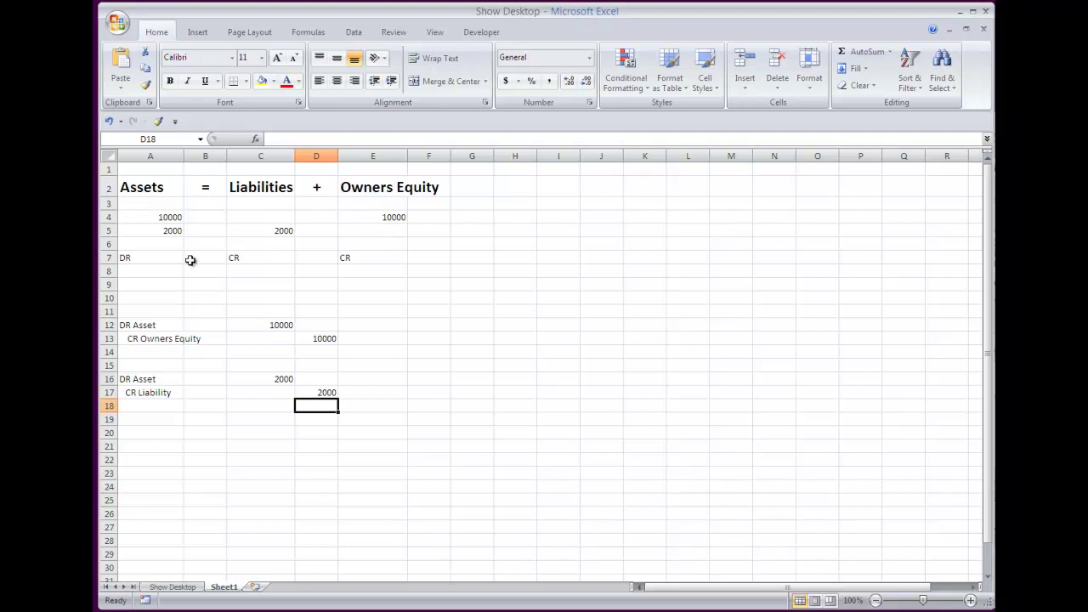
Step: Add the label Normal Balance in G7, beside the DR and CR row
left_click(465, 257)
type("No")
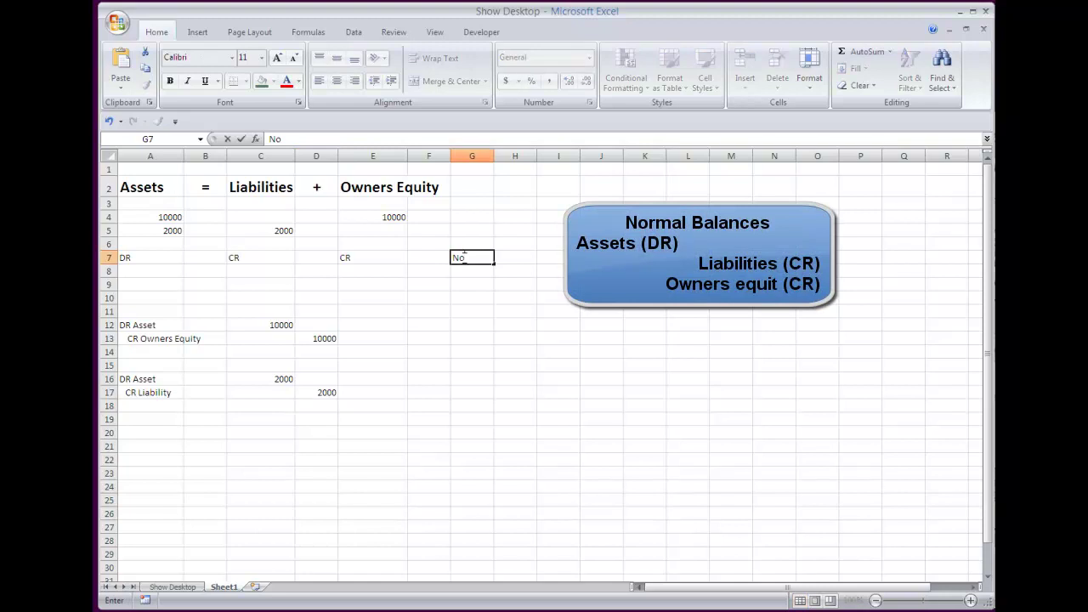
type("rmal Balance")
key("Return")
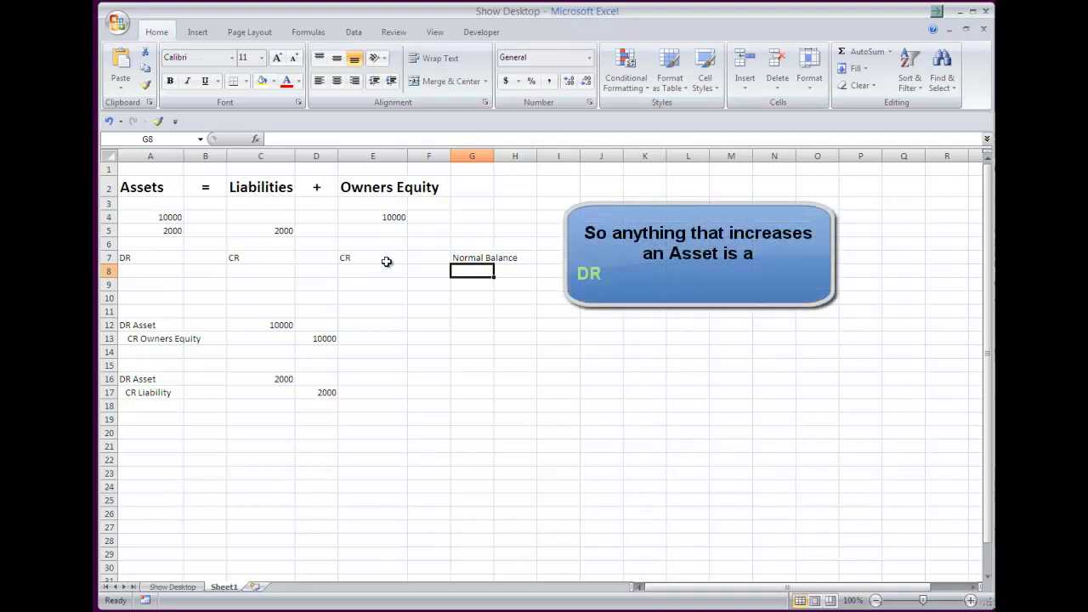
Step: Enter the heading Owners Equity in A20, below the journal entries, and leave that cell selected
left_click(131, 438)
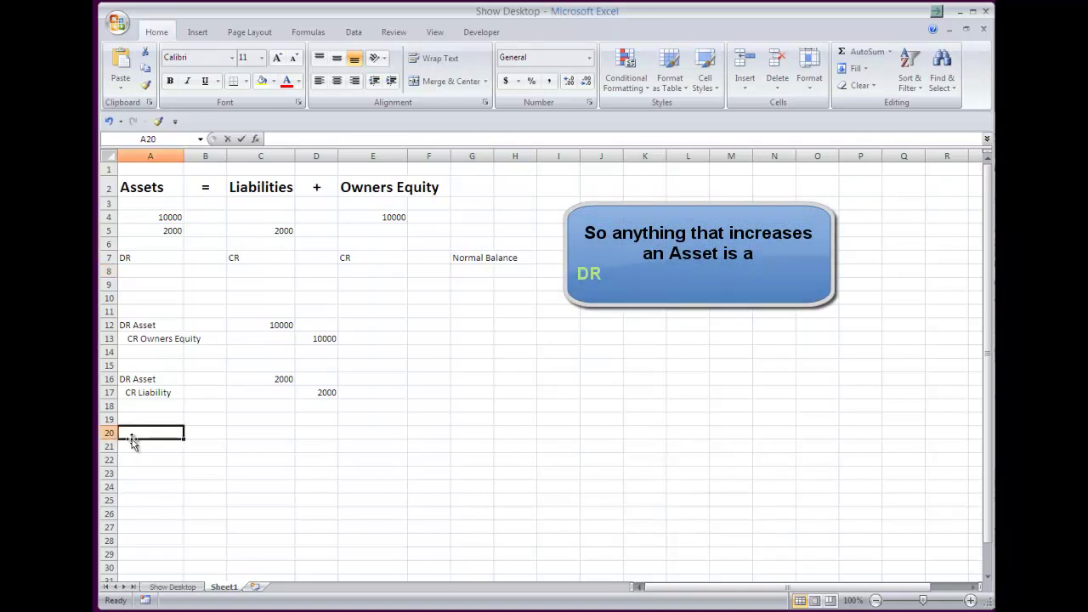
type("Owners Equity")
key("Return")
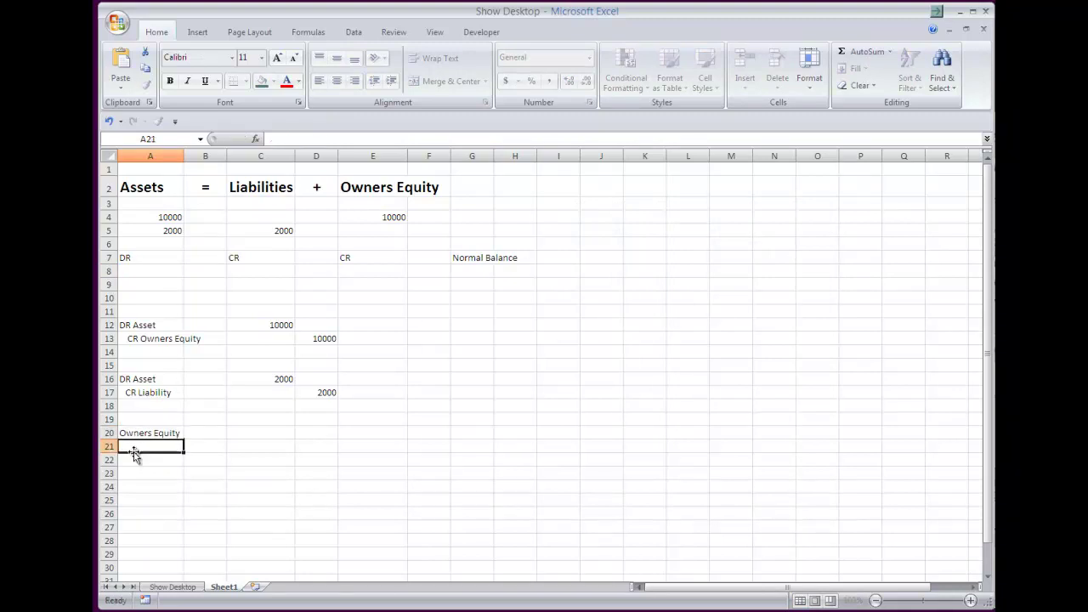
left_click(135, 435)
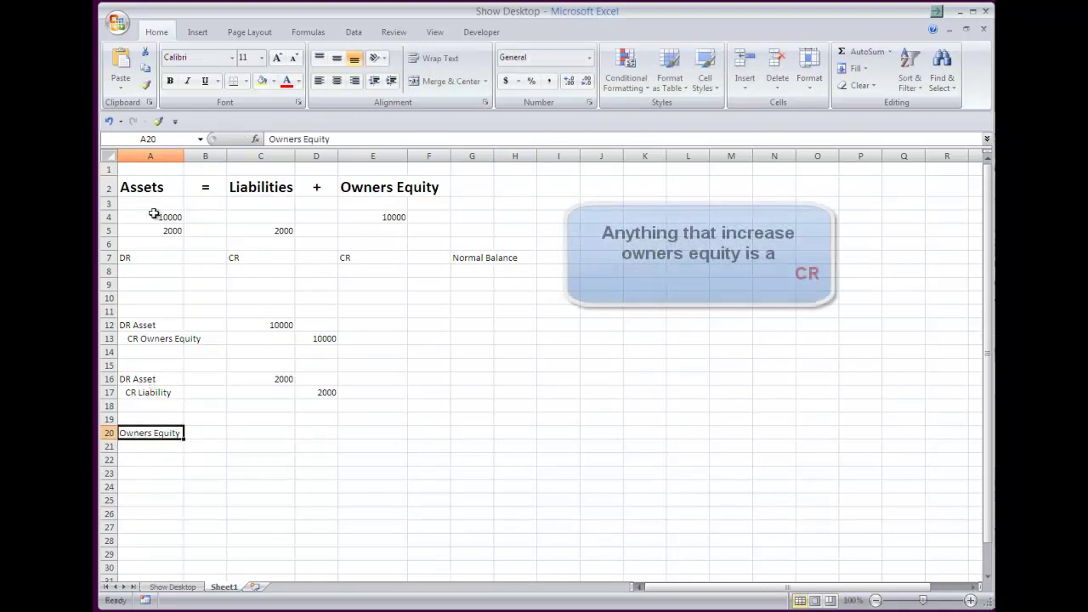
Step: Bold the Owners Equity heading in A20 and list Capital Contribution in A21 and Sales in A22 beneath it
left_click(169, 82)
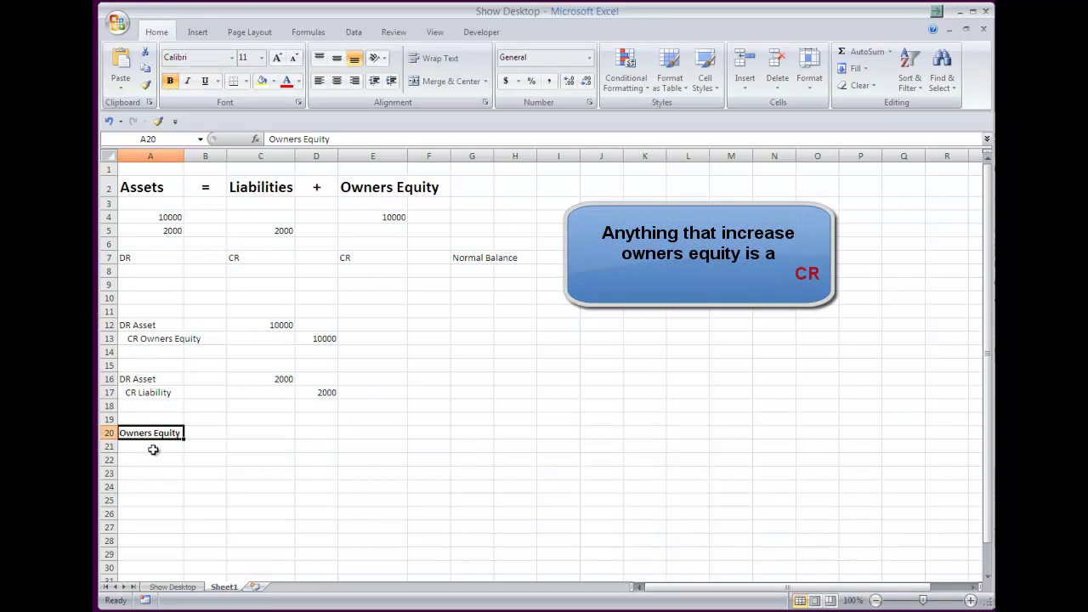
left_click(173, 447)
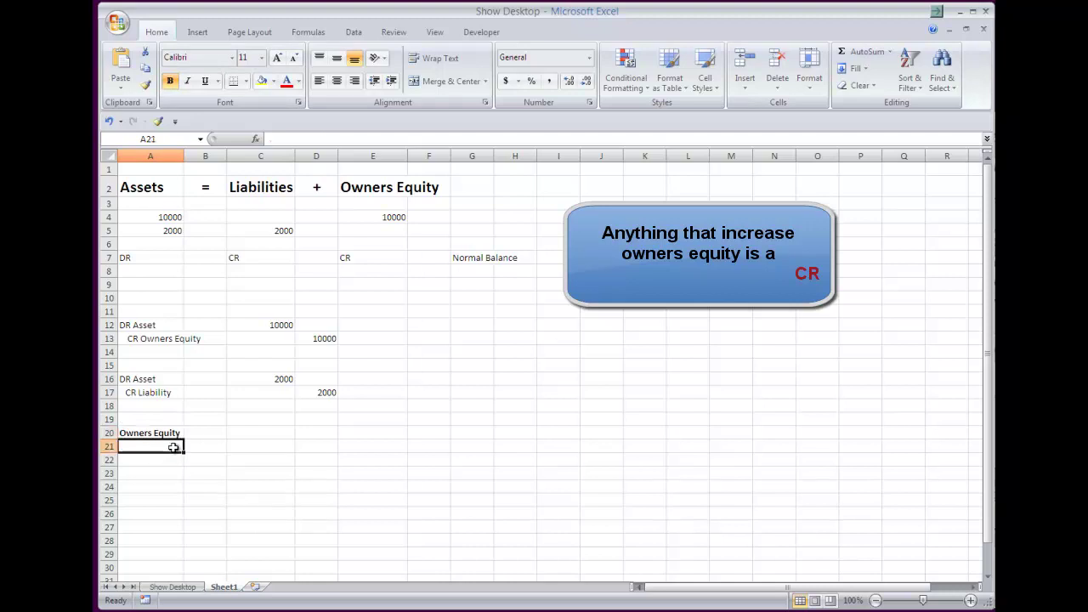
type("Cap")
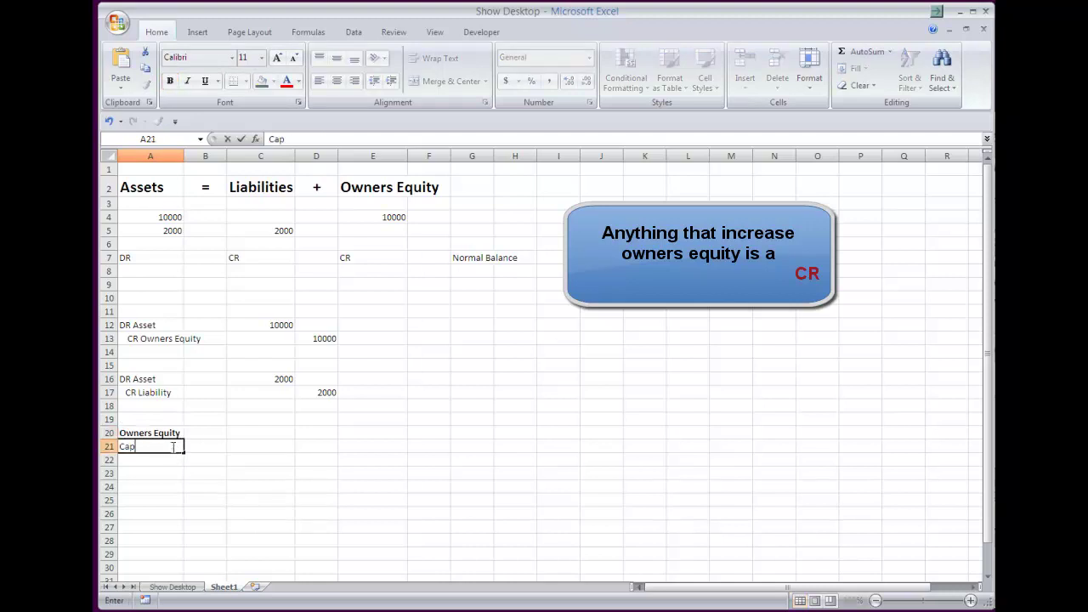
type("ital Contribution")
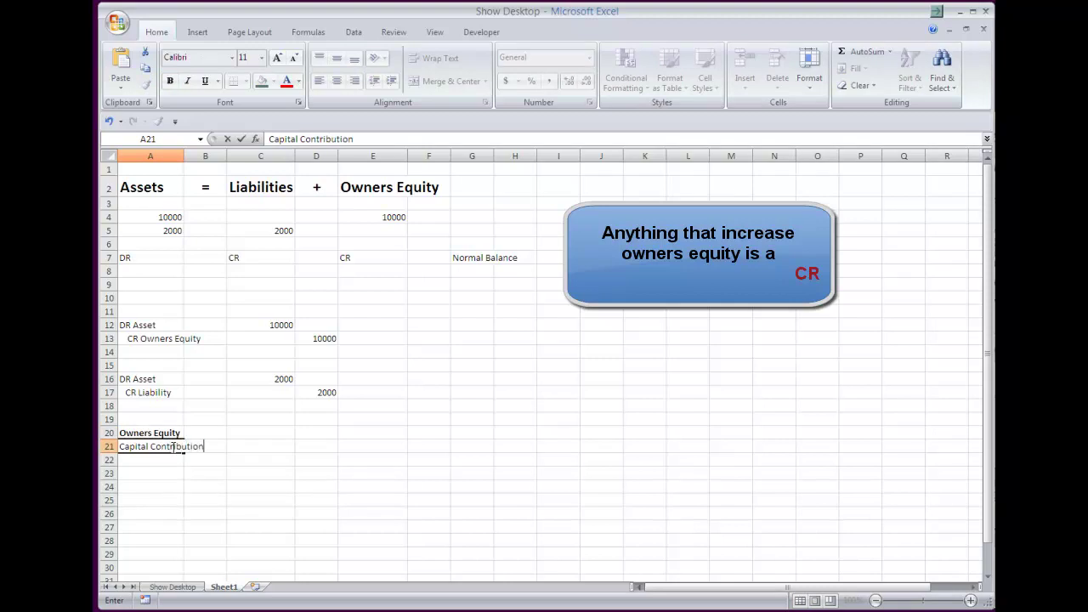
key("Return")
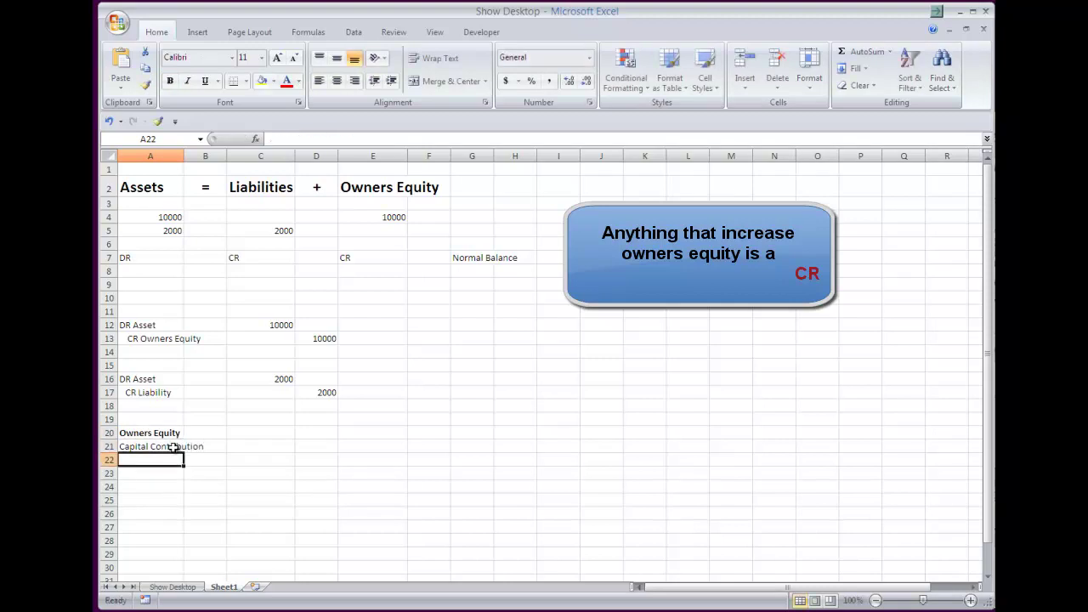
type("Sales")
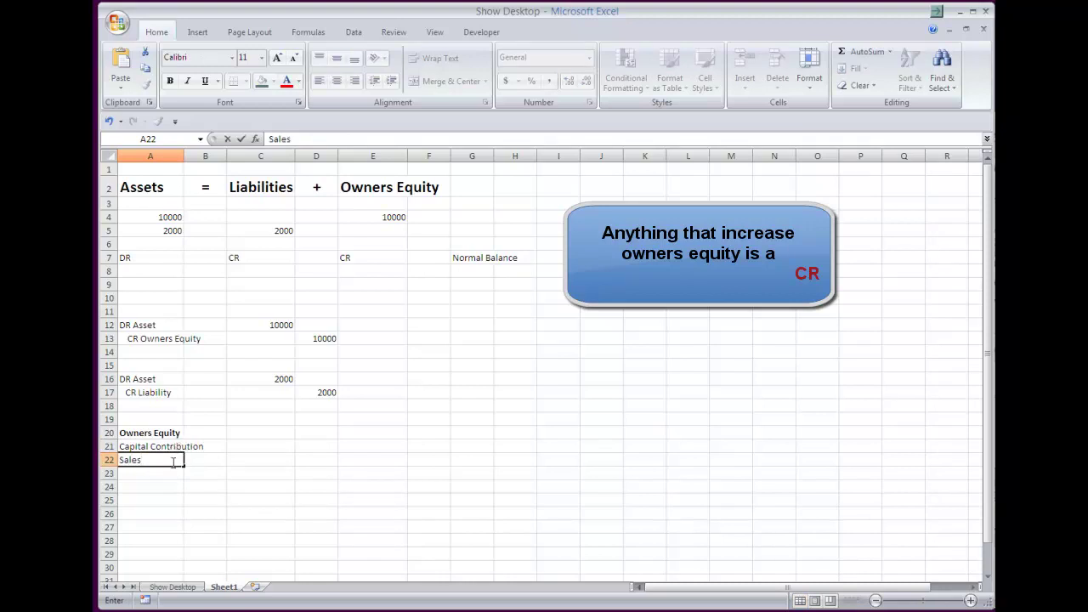
Step: Mark both Owners Equity items as credits by entering CR in C21 and C22
left_click(243, 445)
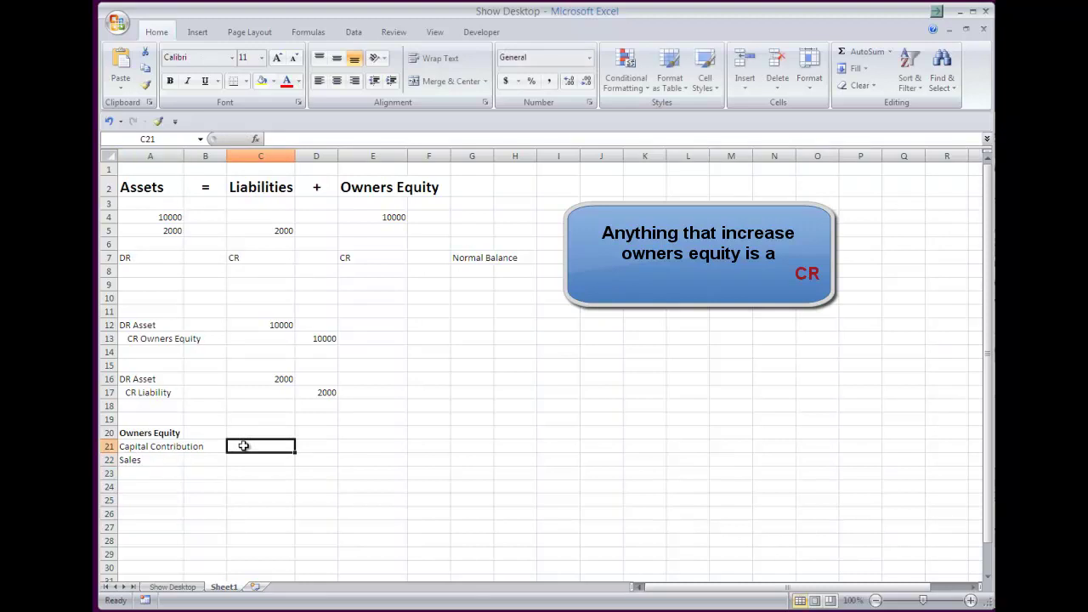
type("CR")
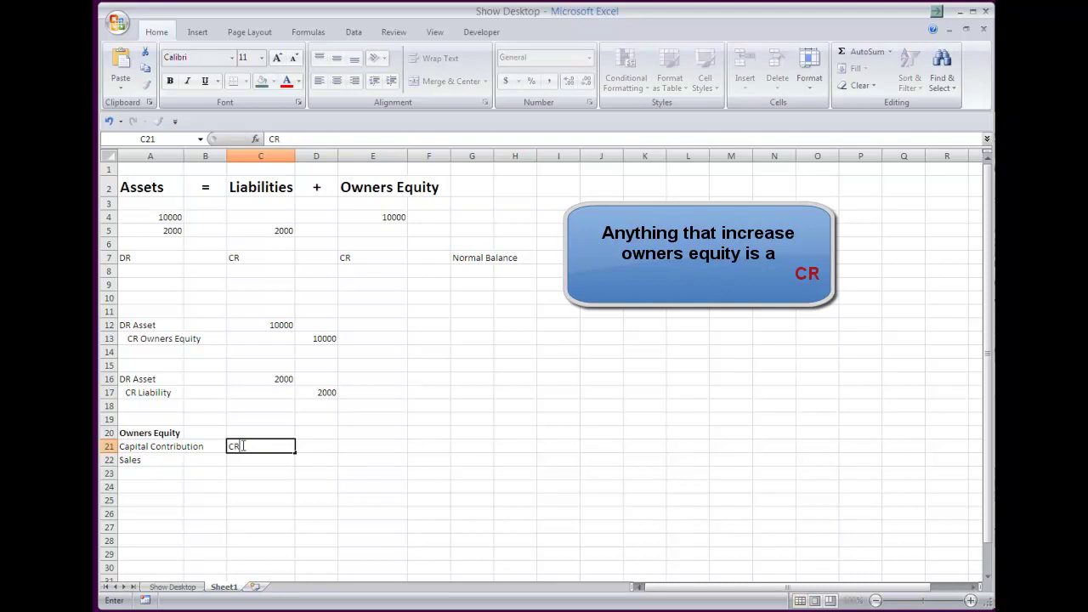
key("Return")
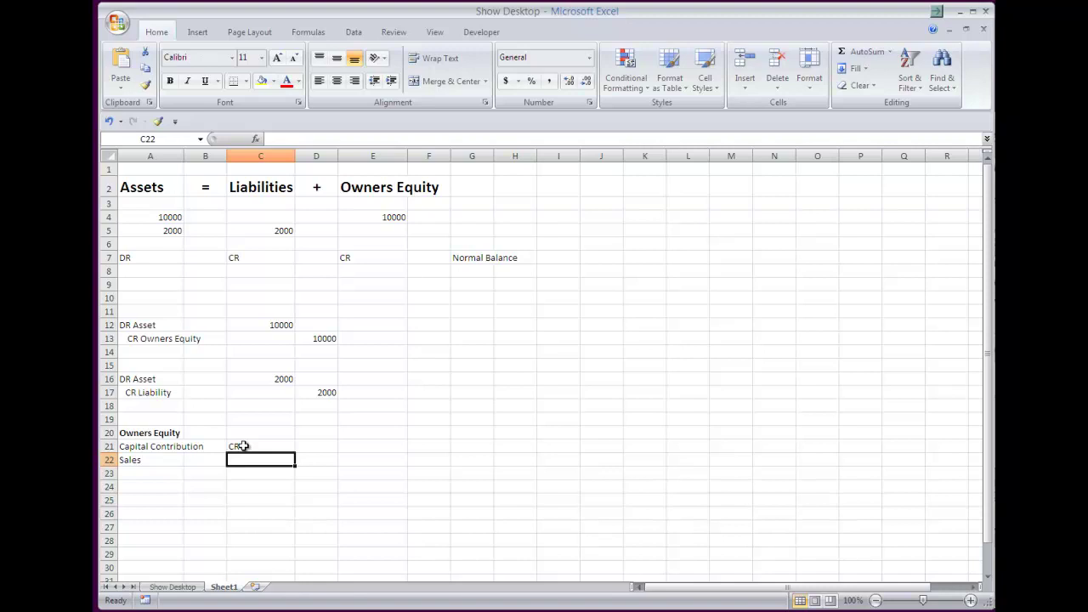
type("CR")
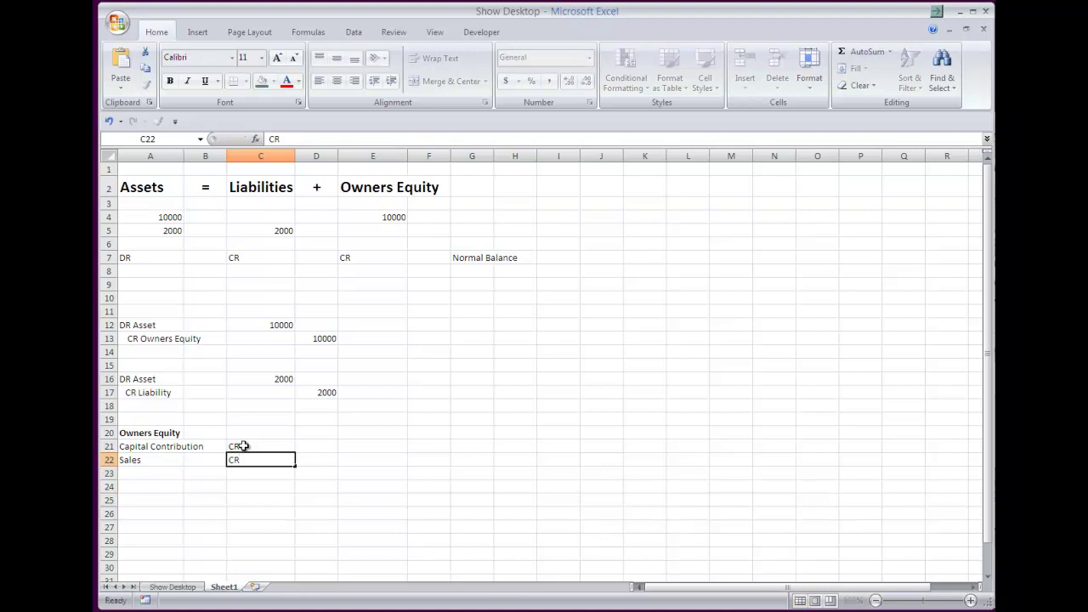
key("Return")
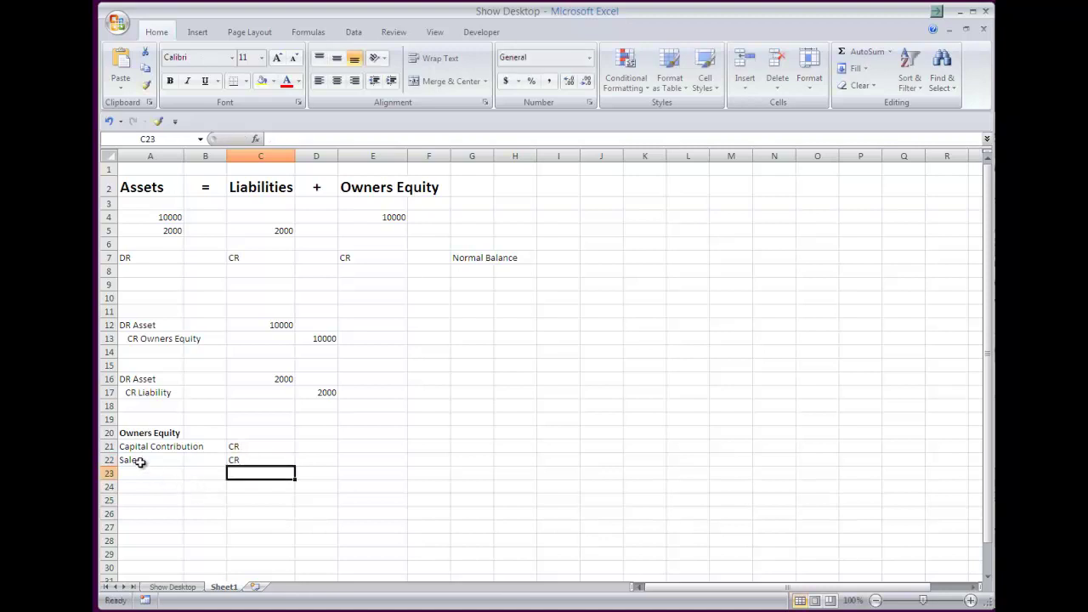
Step: Replace the Sales label in A22 with Revenue
left_click(140, 462)
type("Revune")
key("BackSpace")
key("BackSpace")
key("BackSpace")
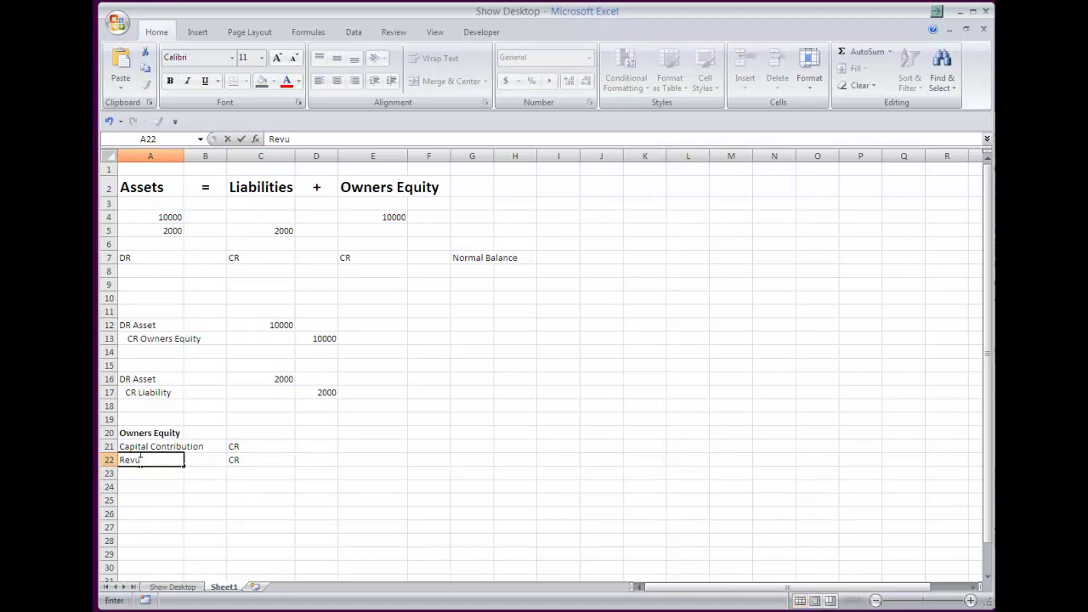
type("enue")
key("Return")
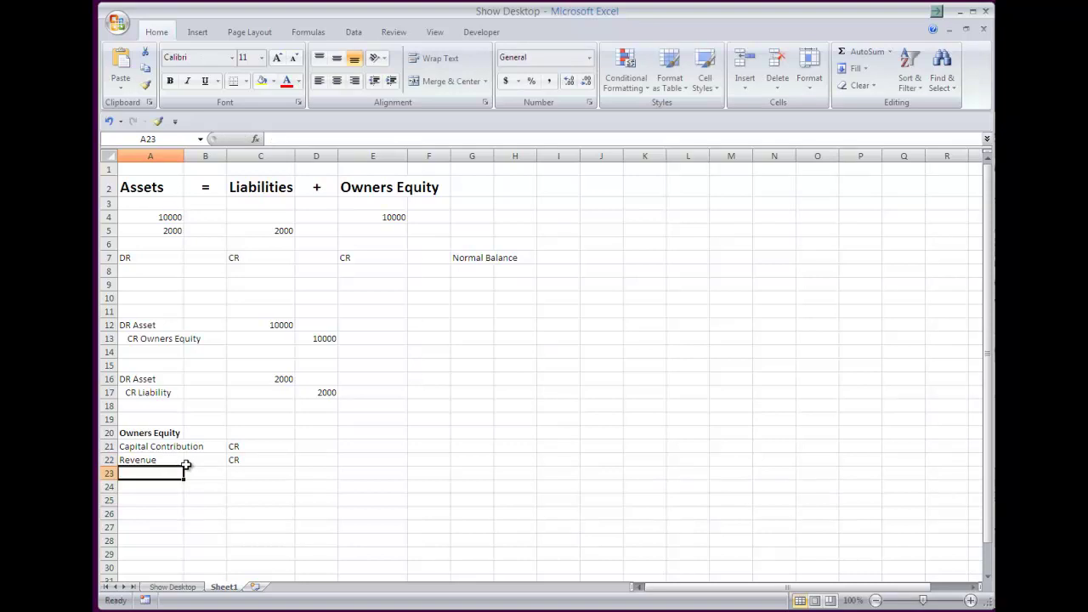
Step: Leave row 23 blank and list Drawings in A24 and Expenses in A25 as items that reduce owners equity
key("Return")
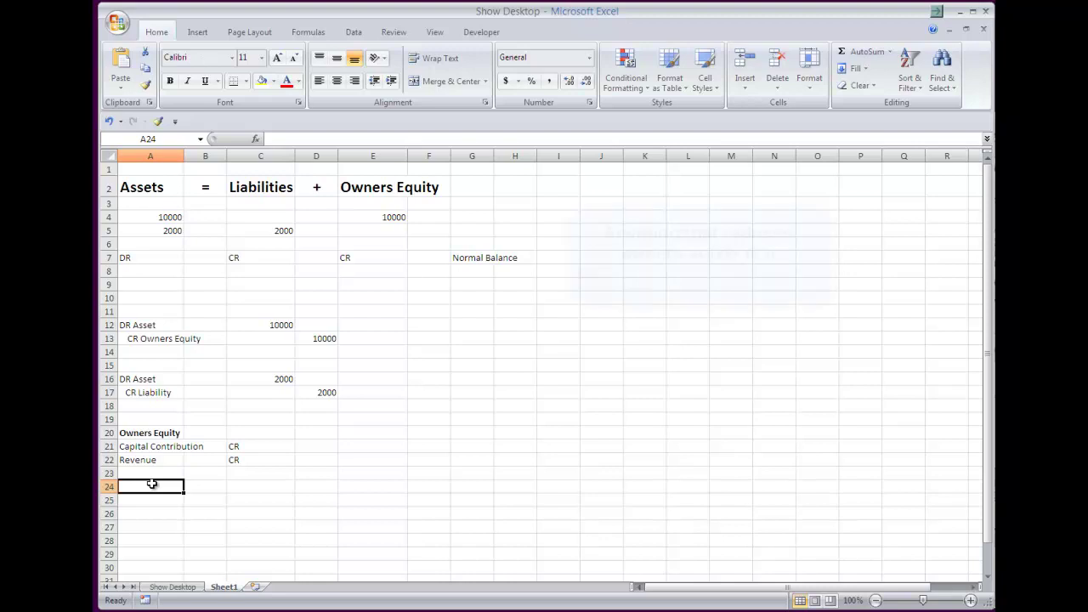
type("D")
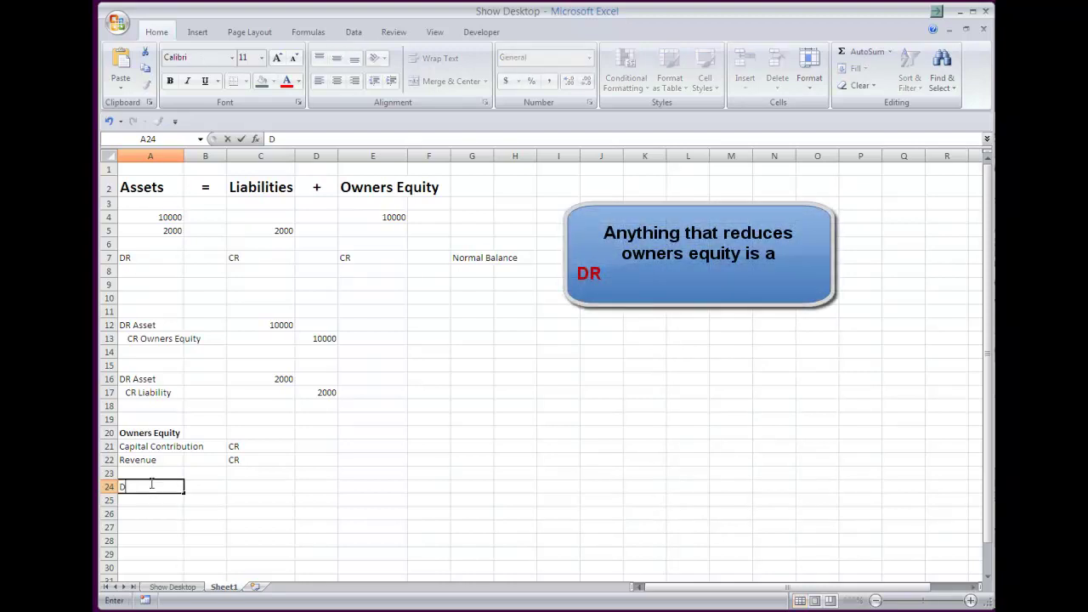
type("rawings")
key("Return")
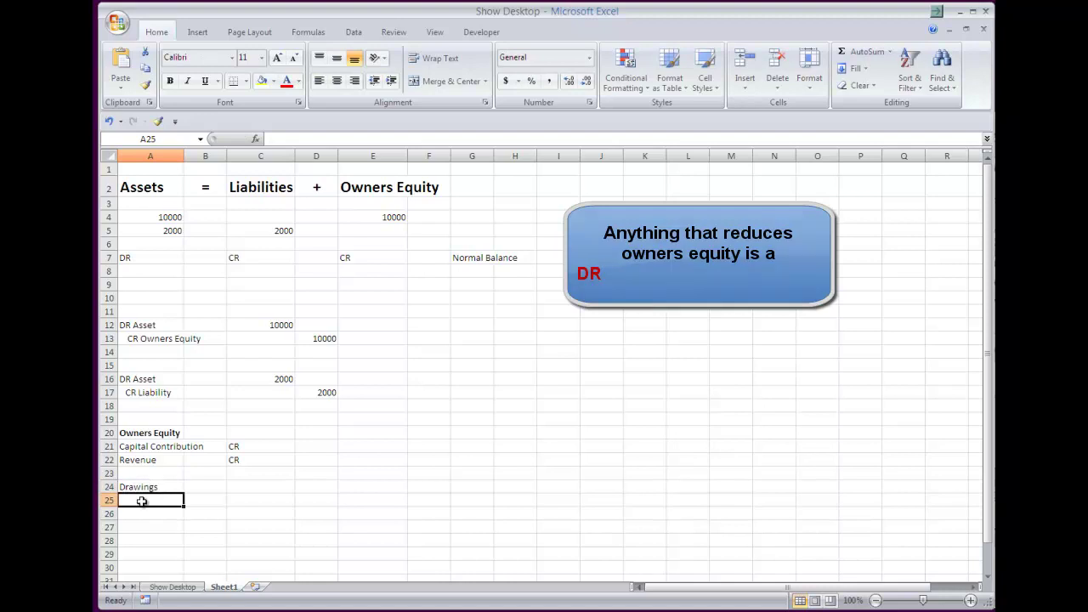
type("Expenses")
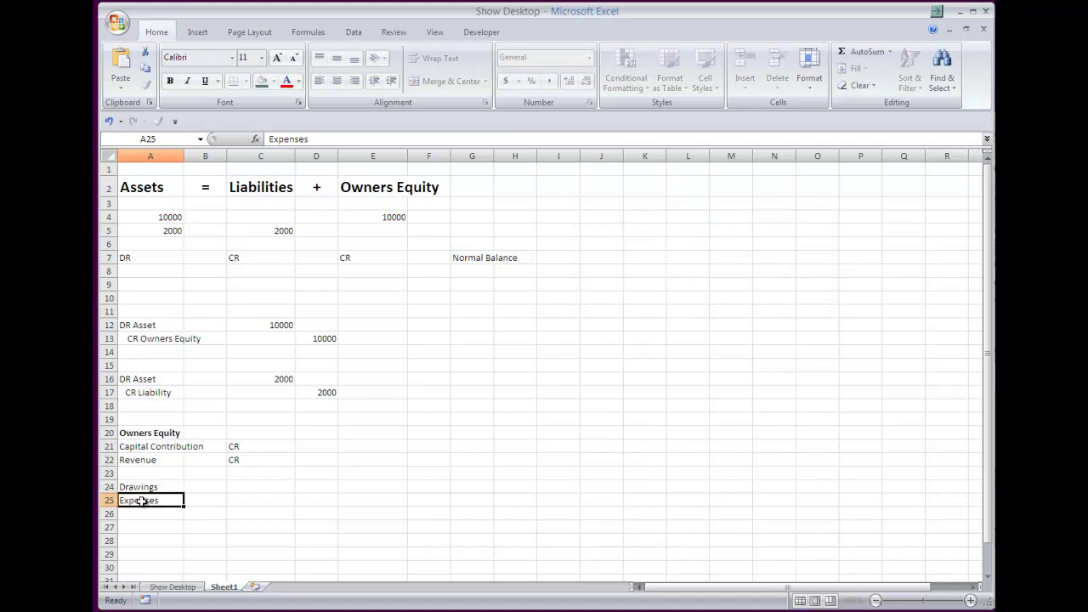
key("Tab")
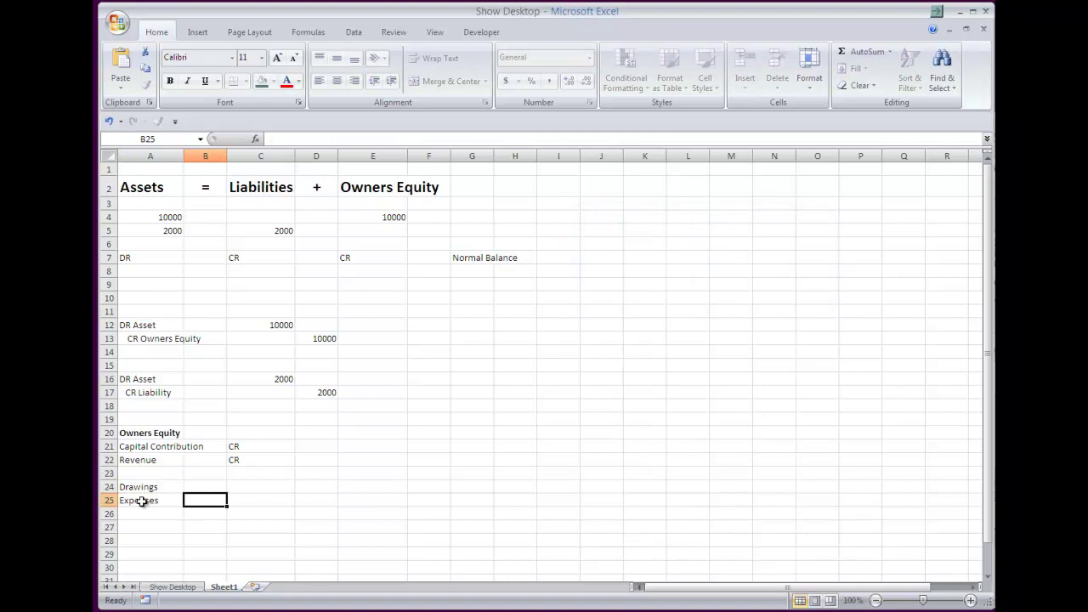
Step: Mark Drawings and Expenses as debits by entering DR in B24 and B25
key("Up")
type("DR")
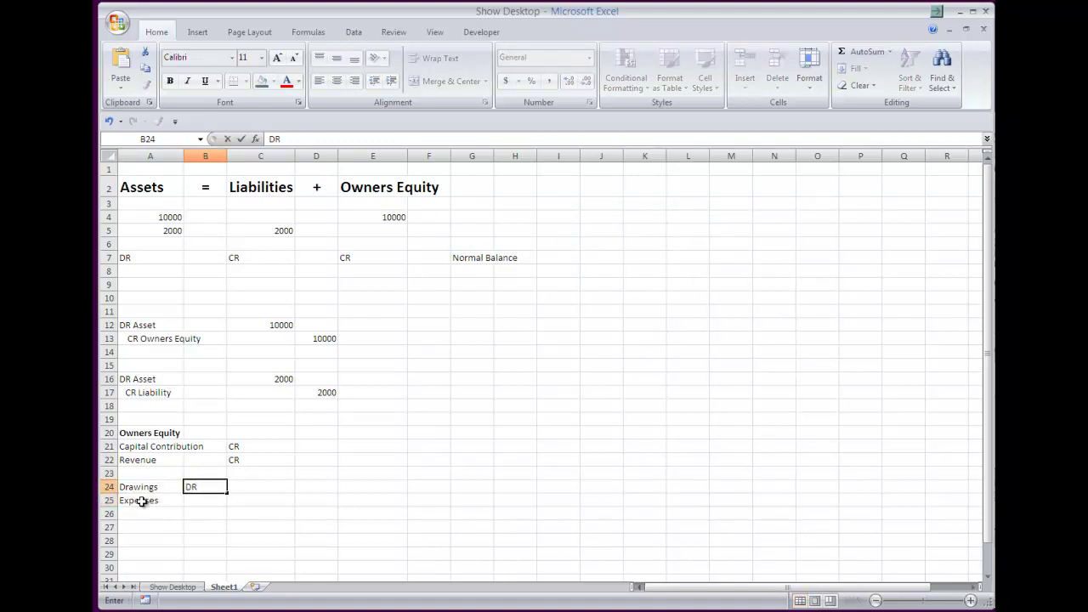
key("Return")
type("DR")
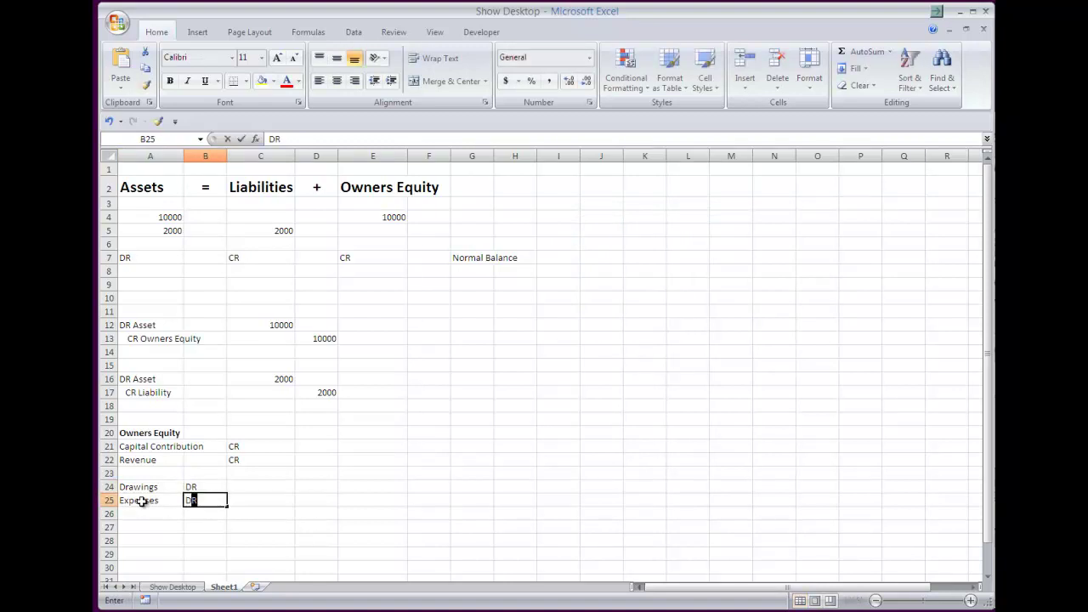
key("Return")
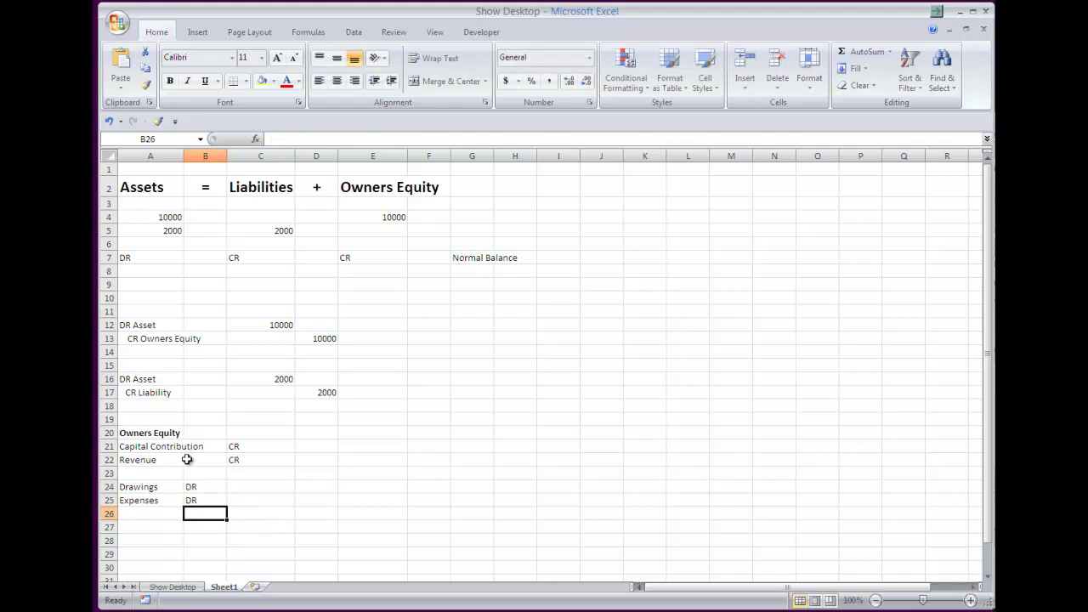